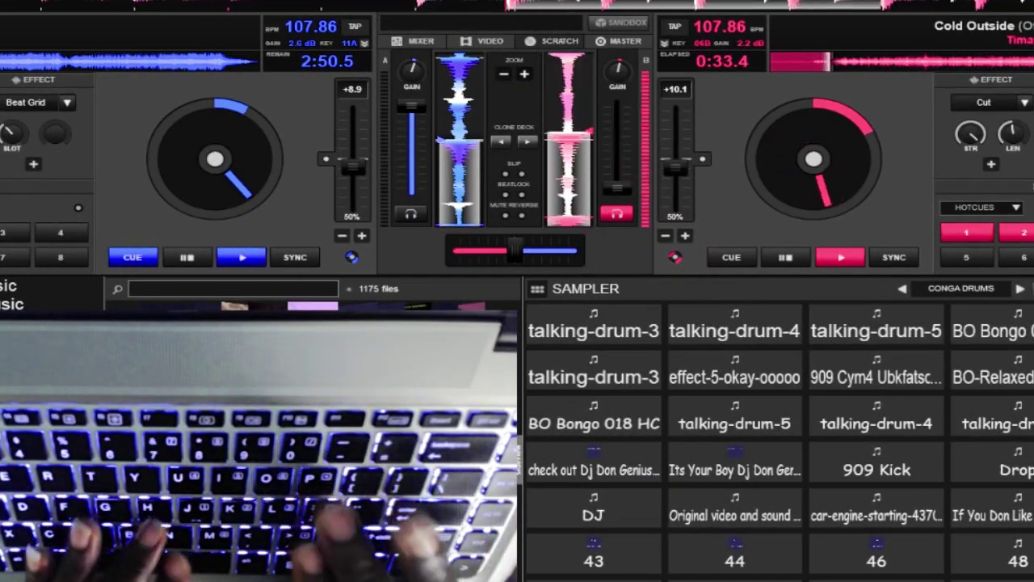
# Step: Play Cold Outside on deck 2 and trigger the talking-drum-3 and effect-5-okay-ooooo samples over it
pyautogui.press('v')
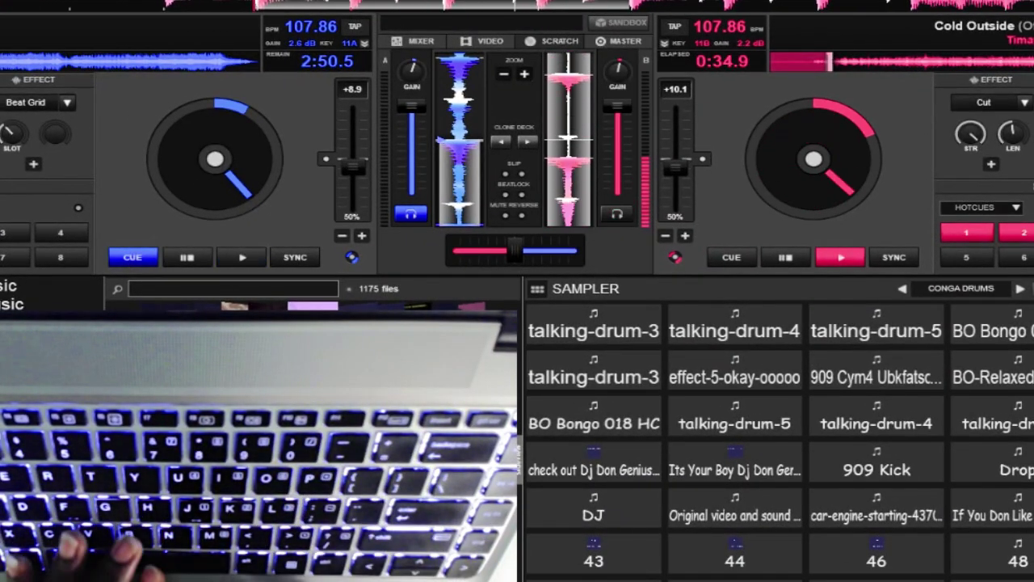
pyautogui.press('F1')
pyautogui.press('F12')
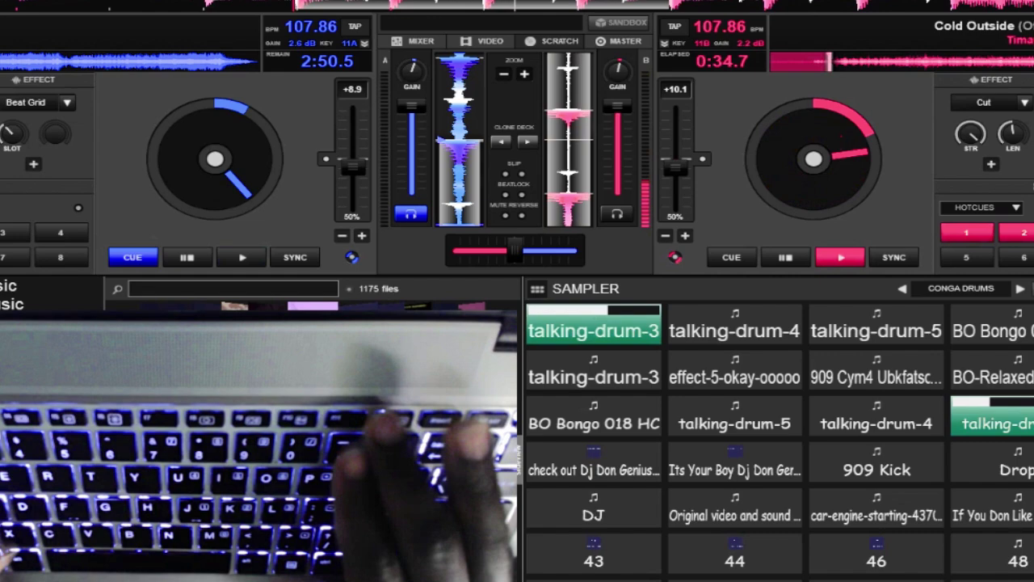
pyautogui.press('F11')
pyautogui.press('F6')
pyautogui.press('n')
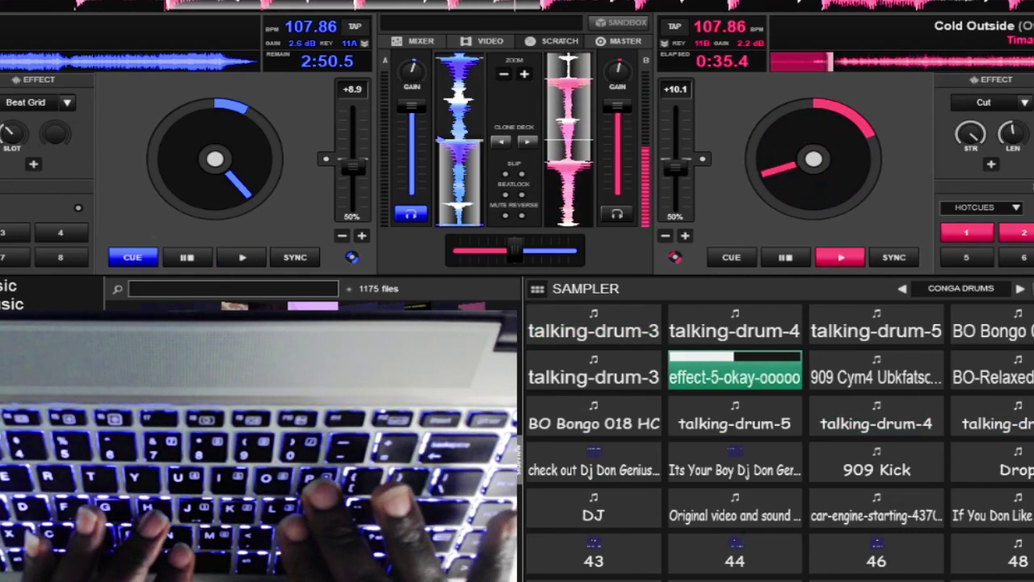
# Step: Start KANTE on deck 1 and juggle between it and Cold Outside by restarting deck 2 near its cue point
pyautogui.press('1')
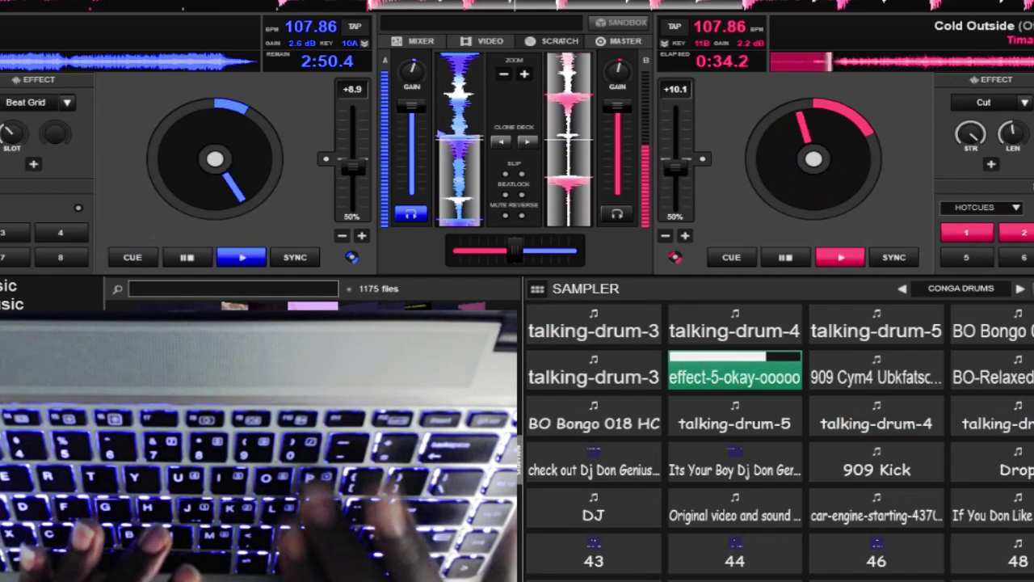
pyautogui.press('1')
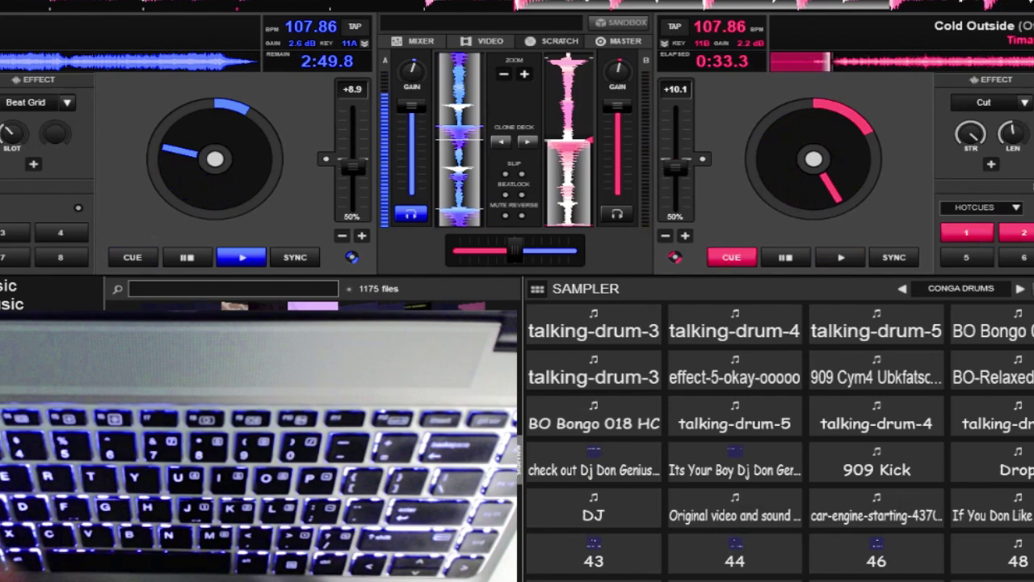
pyautogui.press('1')
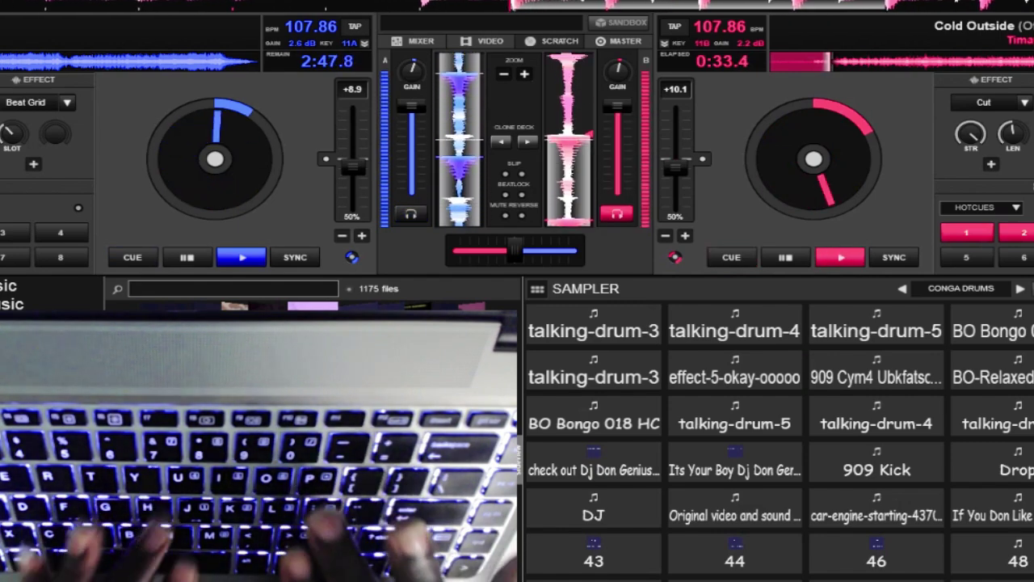
pyautogui.press('1')
pyautogui.press('1')
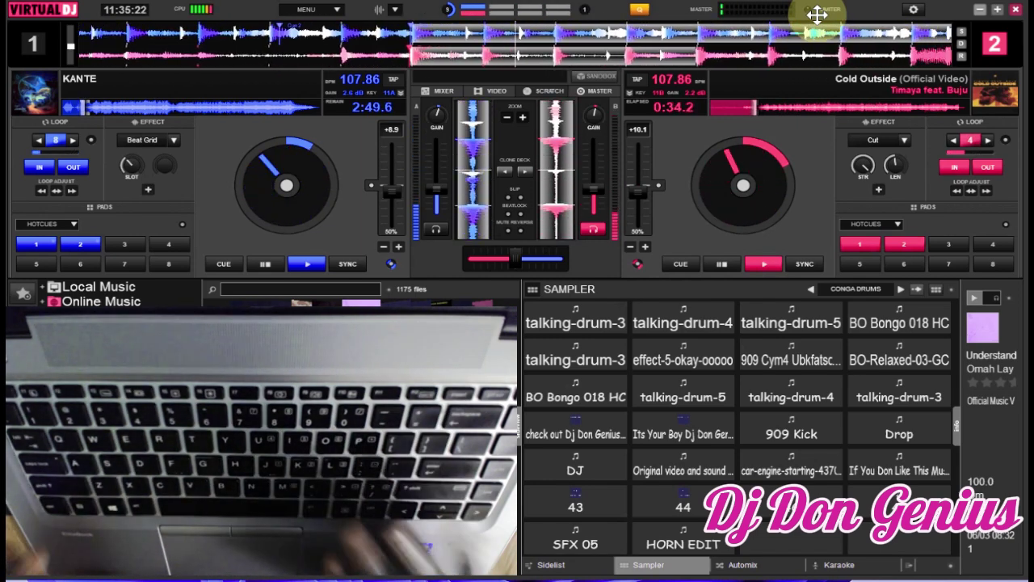
# Step: Switch the active deck between 1 and 2, and bring both KANTE and Cold Outside back to their cue points
pyautogui.press('Tab')
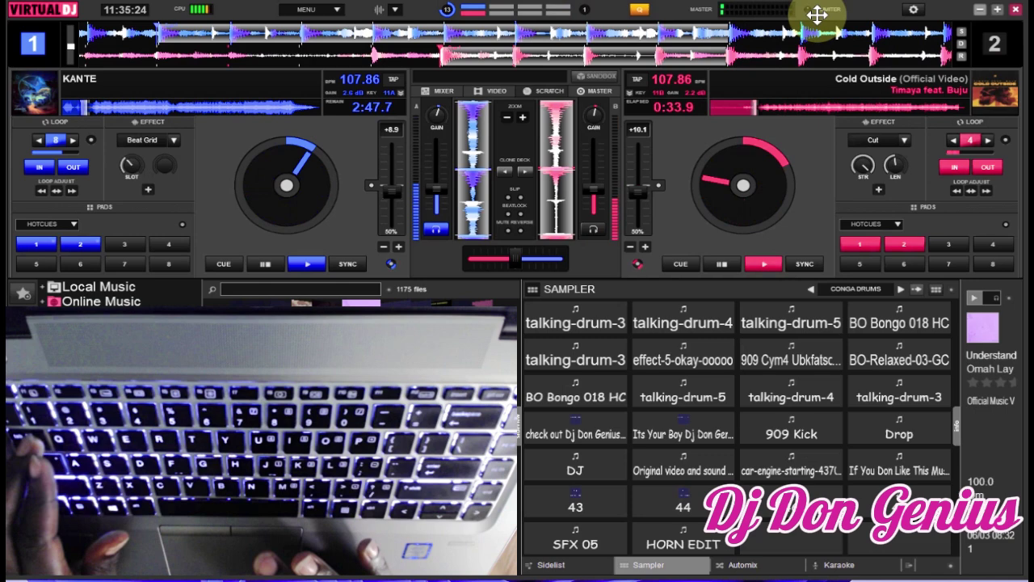
pyautogui.press('space')
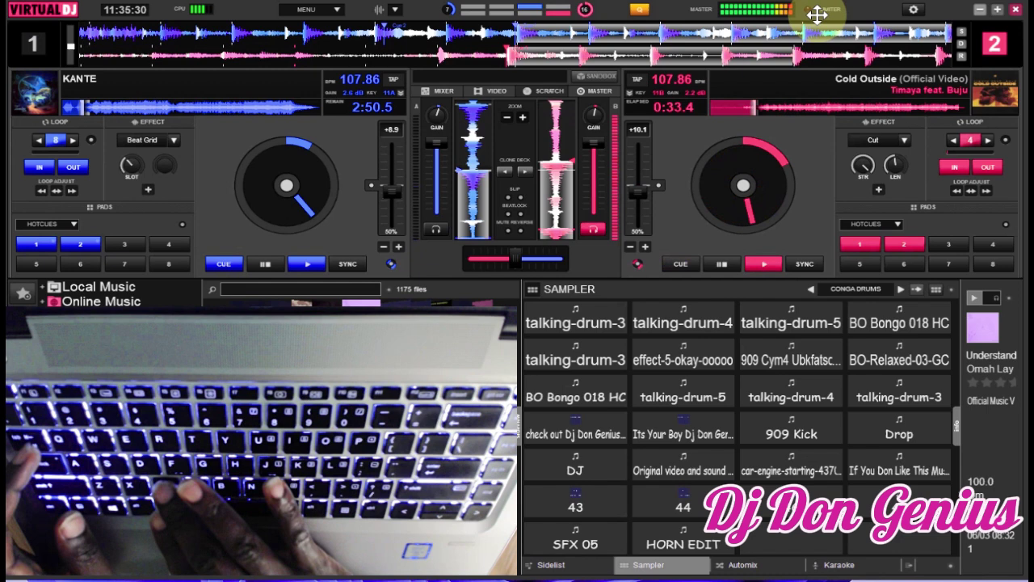
pyautogui.press('c')
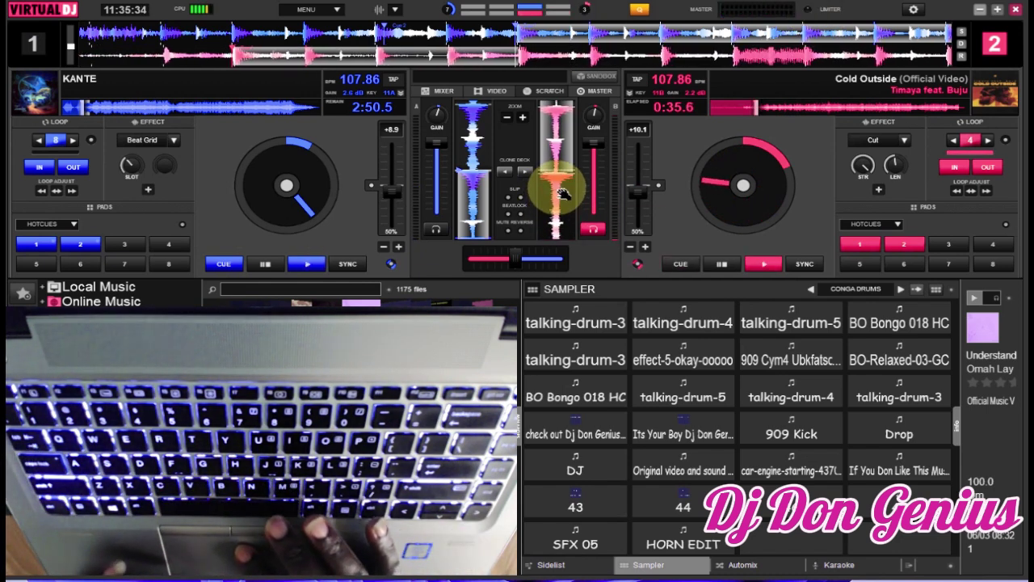
pyautogui.press('1')
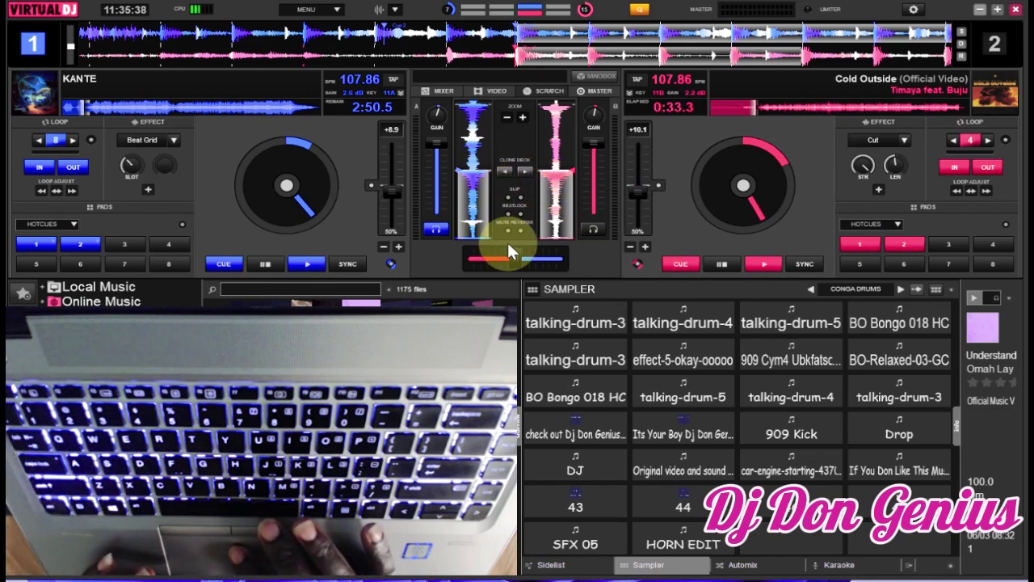
# Step: Play KANTE briefly from its cue point on deck 1, return it there, and make deck 2 active
pyautogui.press('space')
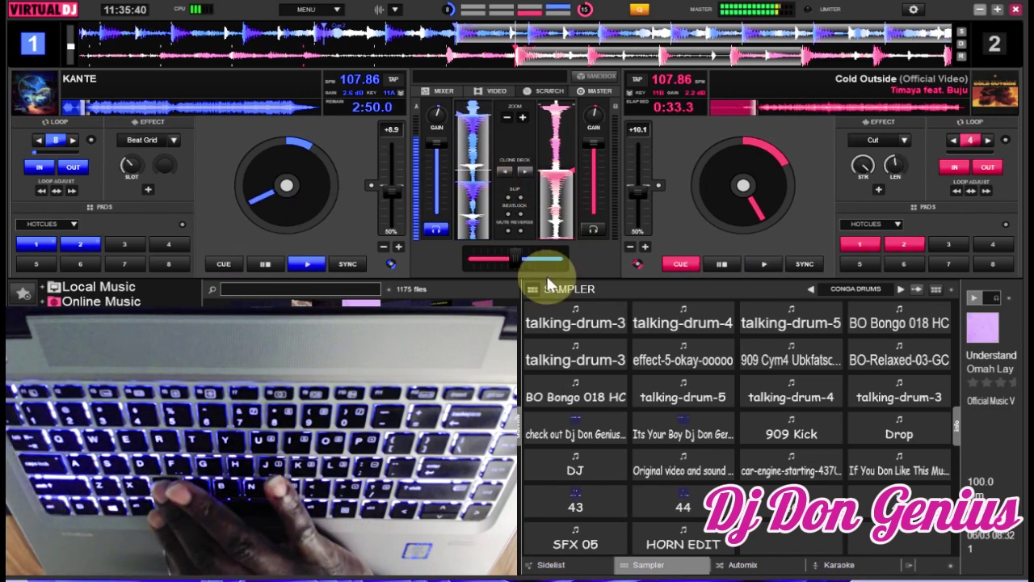
pyautogui.press('c')
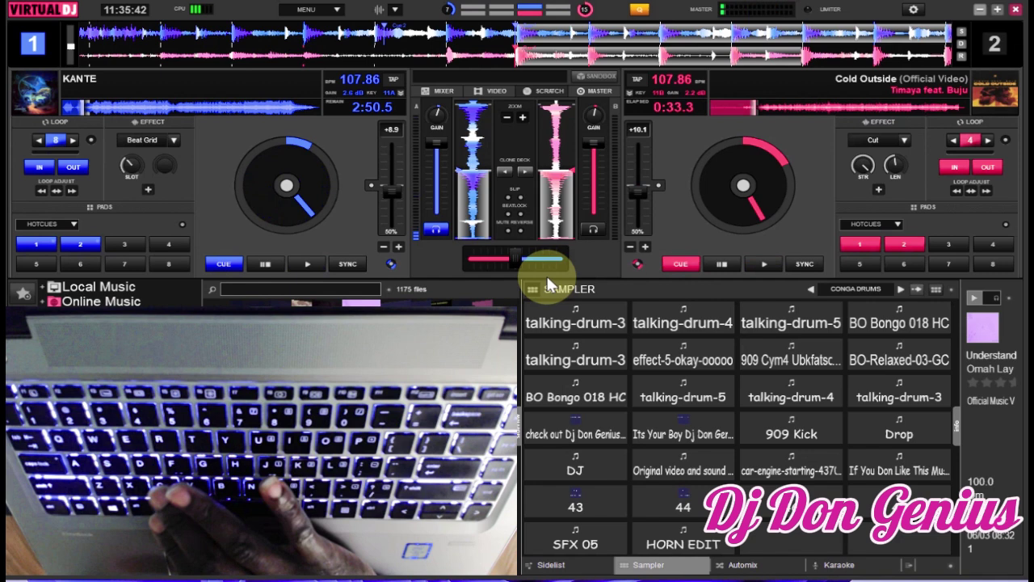
pyautogui.press('Tab')
pyautogui.press('c')
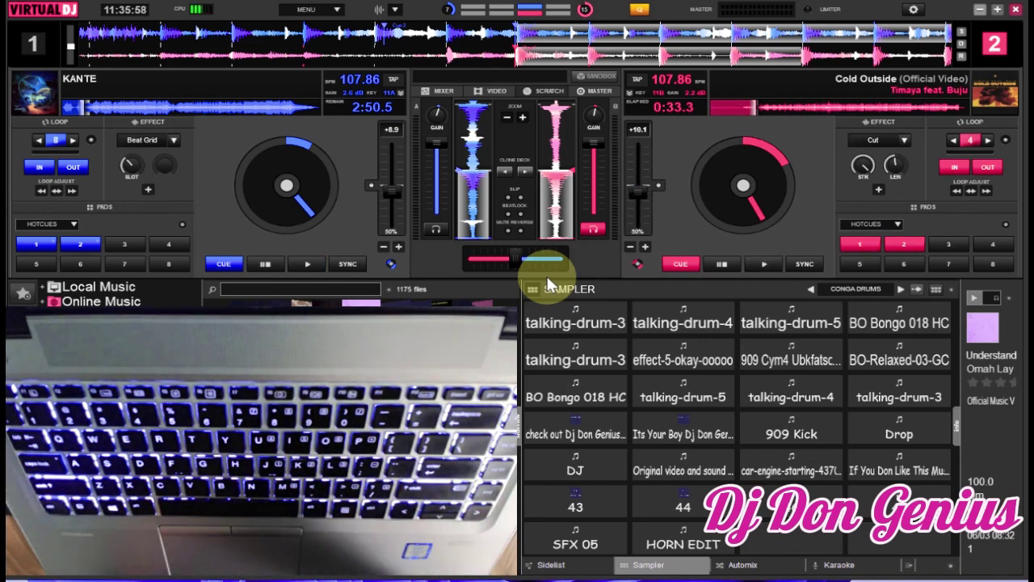
pyautogui.press('space')
pyautogui.press('space')
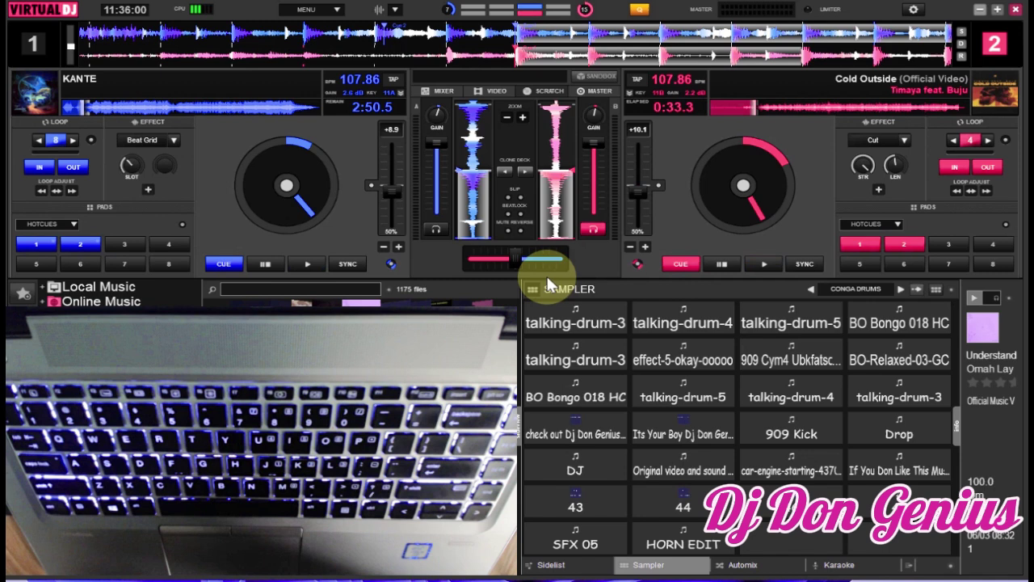
pyautogui.press('space')
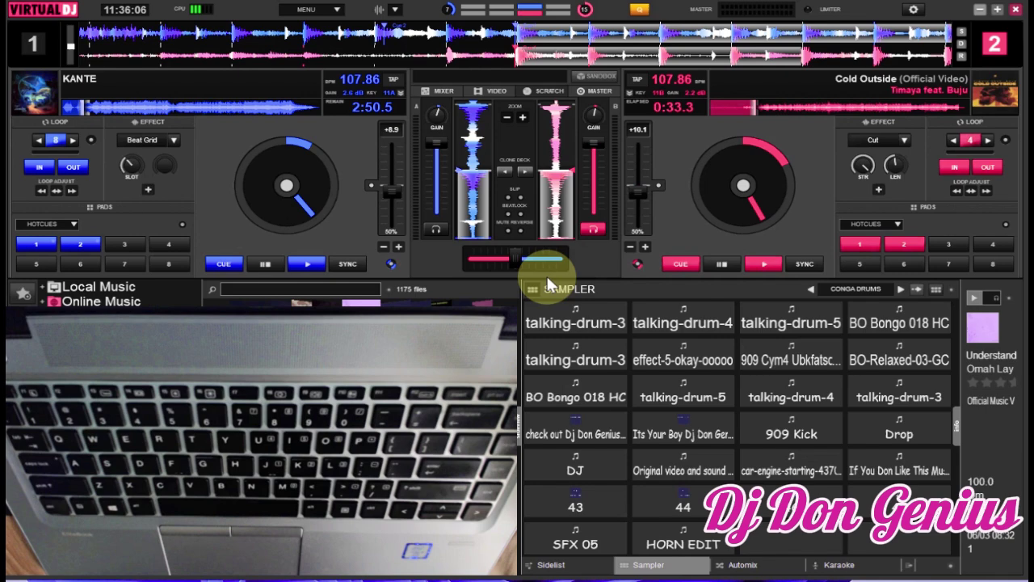
pyautogui.press('space')
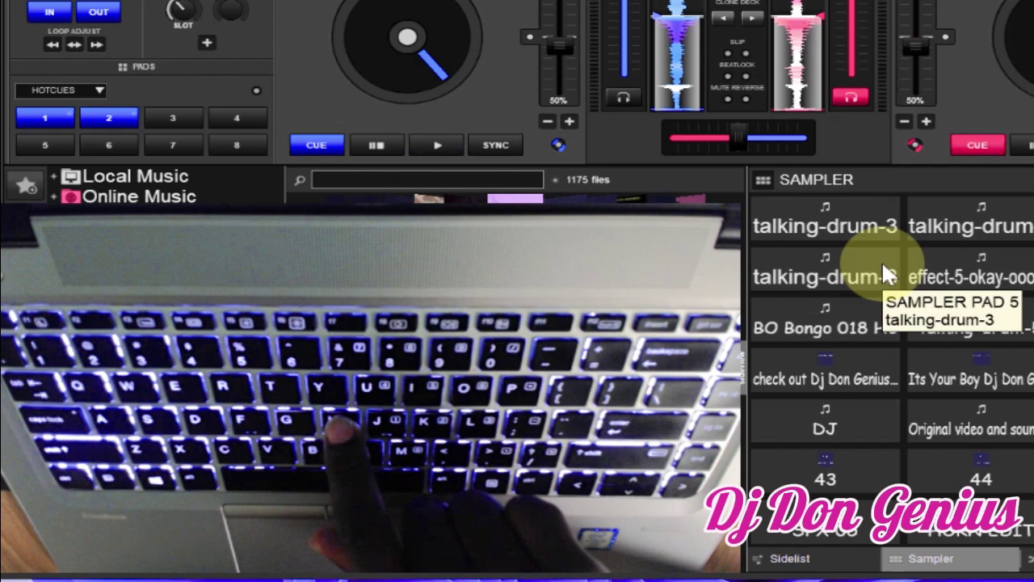
# Step: Play Cold Outside from its cue point on deck 2 and cut that deck's volume to zero
pyautogui.press('h')
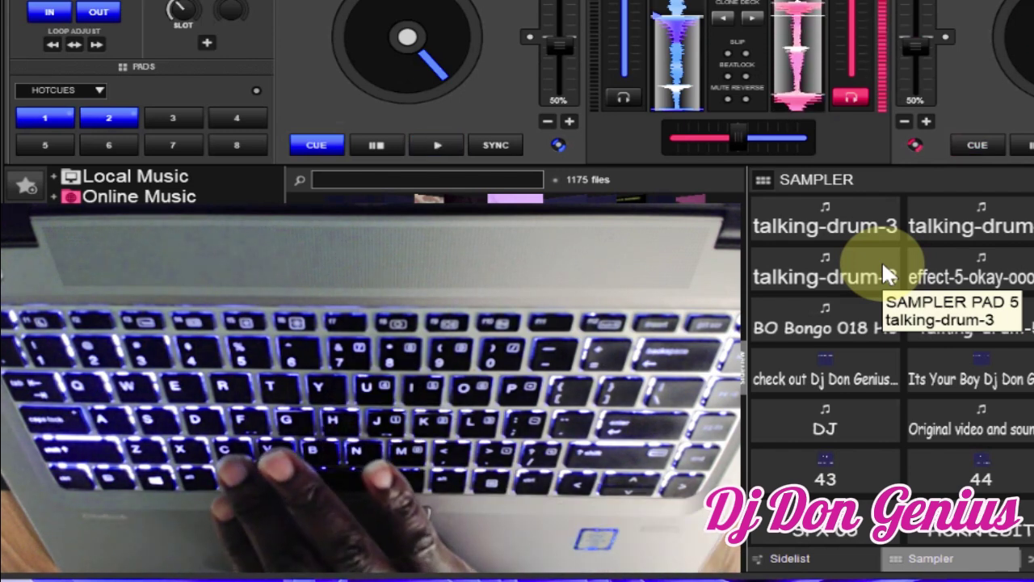
pyautogui.press('space')
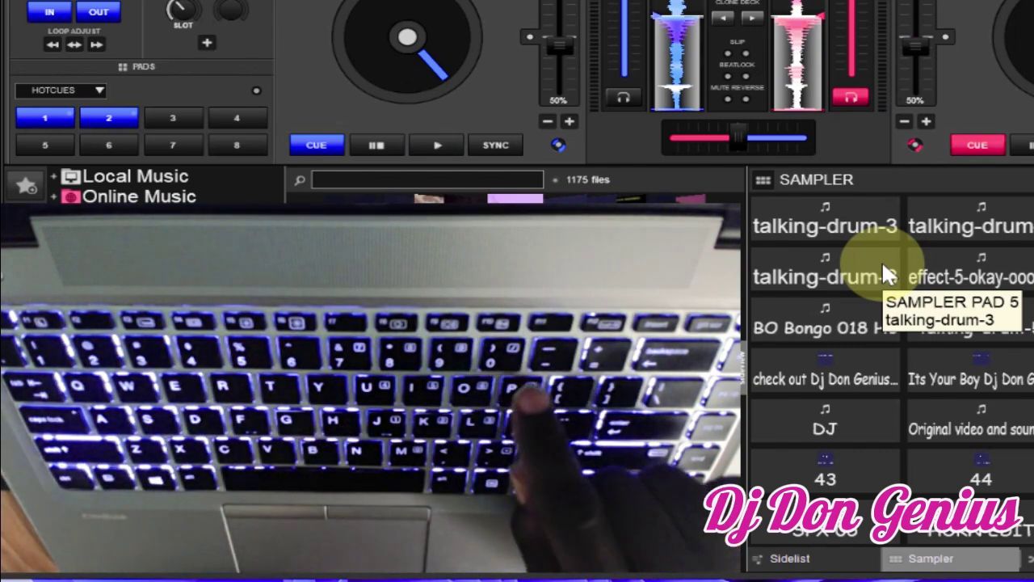
pyautogui.press('p')
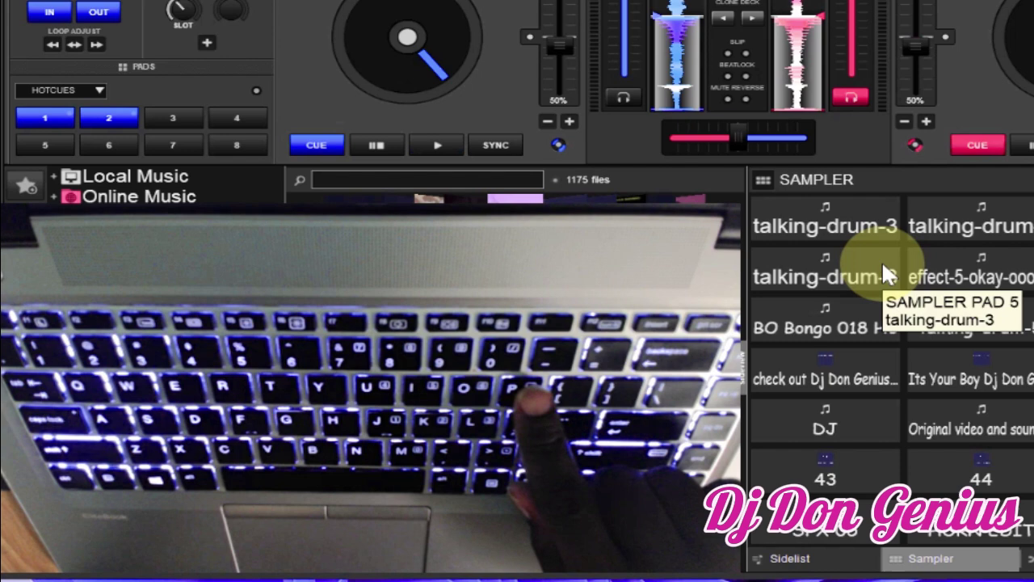
pyautogui.press('p')
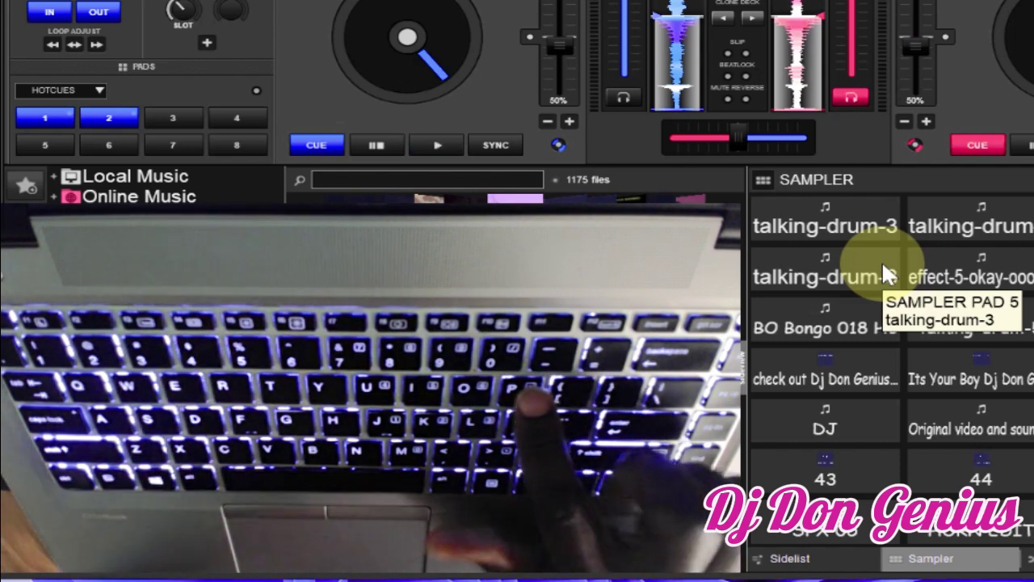
pyautogui.press('p')
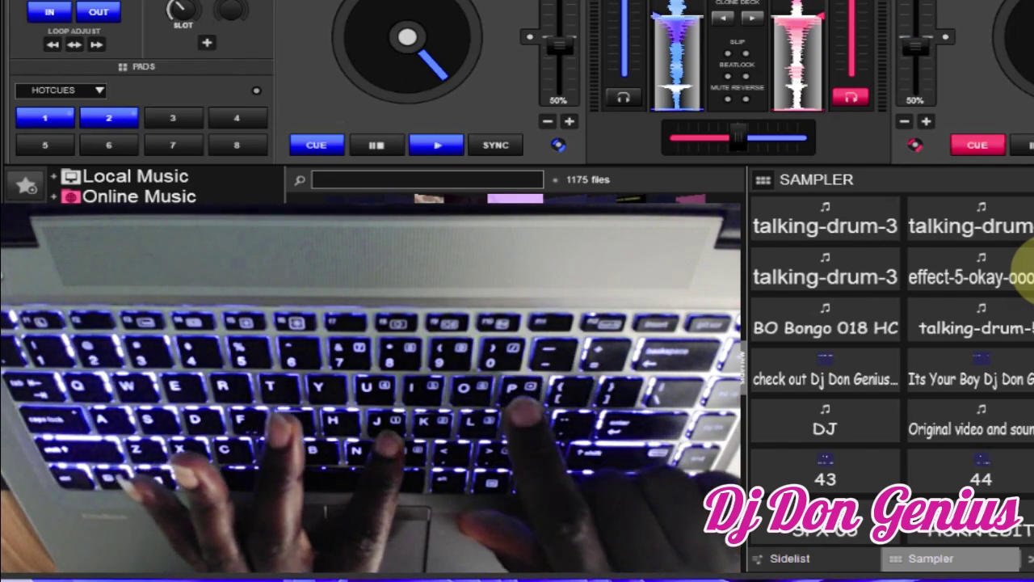
pyautogui.press('p')
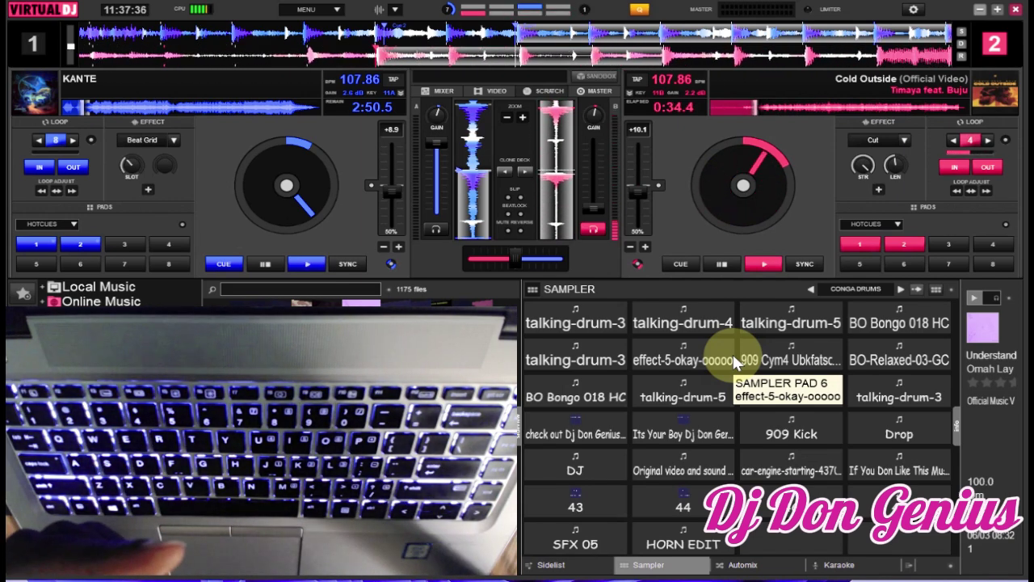
# Step: Perform a transform effect on the playing Cold Outside by repeatedly cutting and restoring deck 2's volume
pyautogui.click(683, 360)
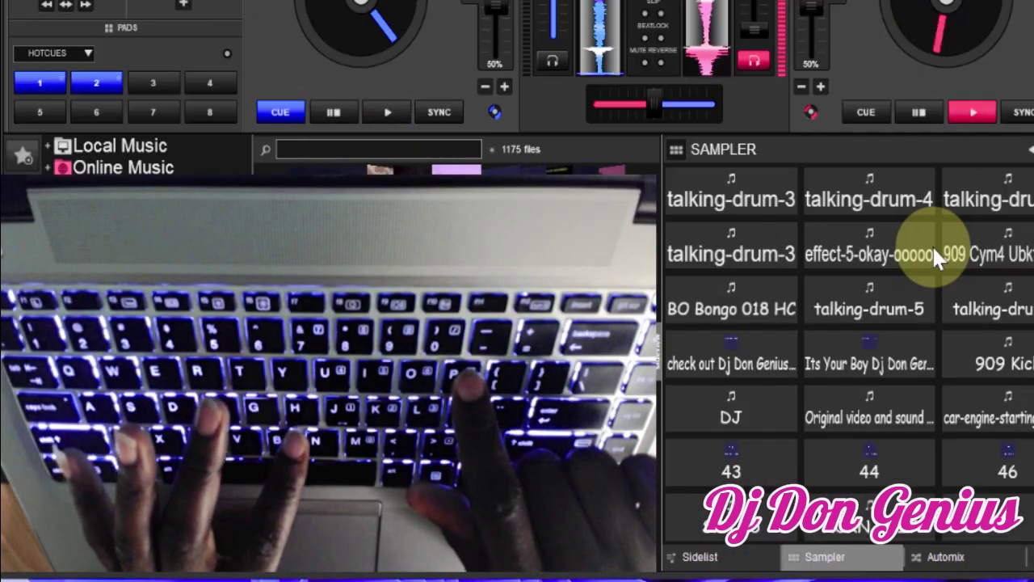
pyautogui.press('space')
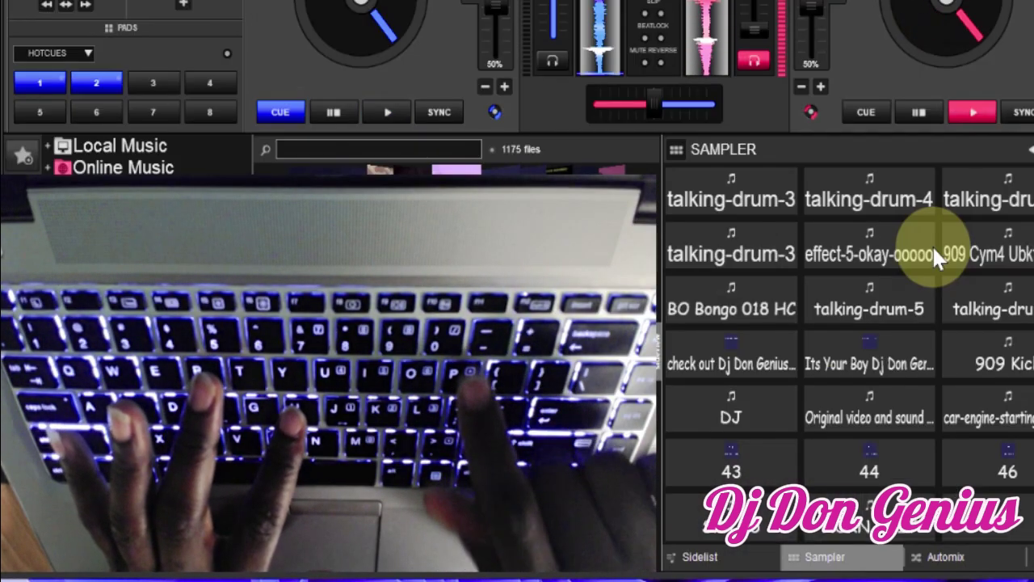
pyautogui.press('p')
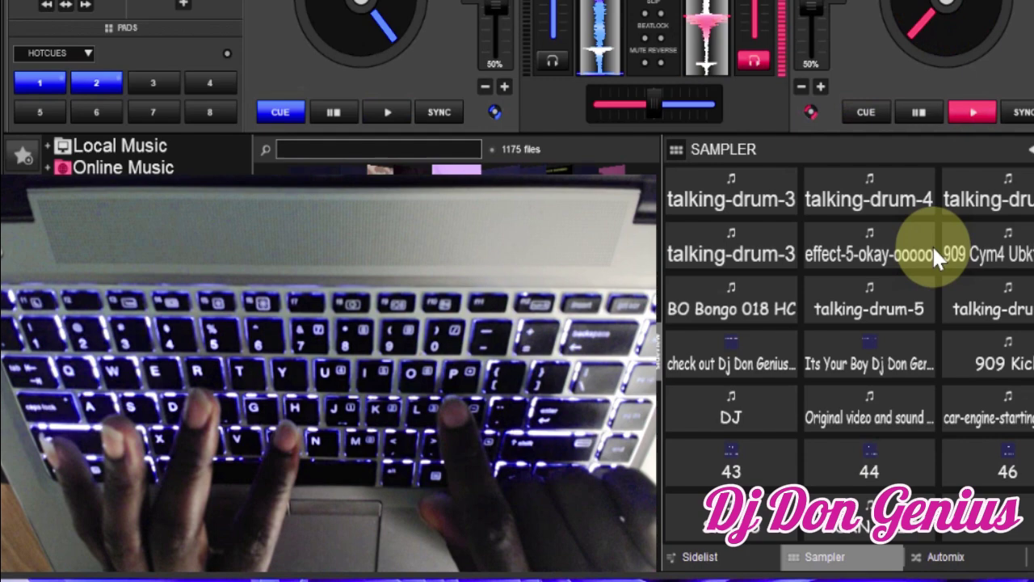
pyautogui.press('p')
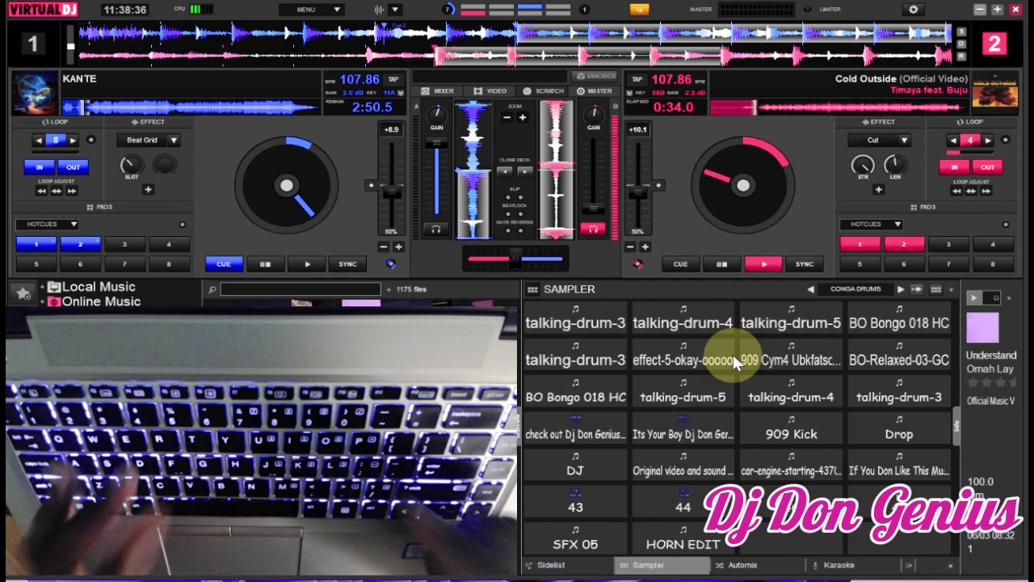
pyautogui.press('p')
pyautogui.press('p')
pyautogui.press('p')
pyautogui.press('p')
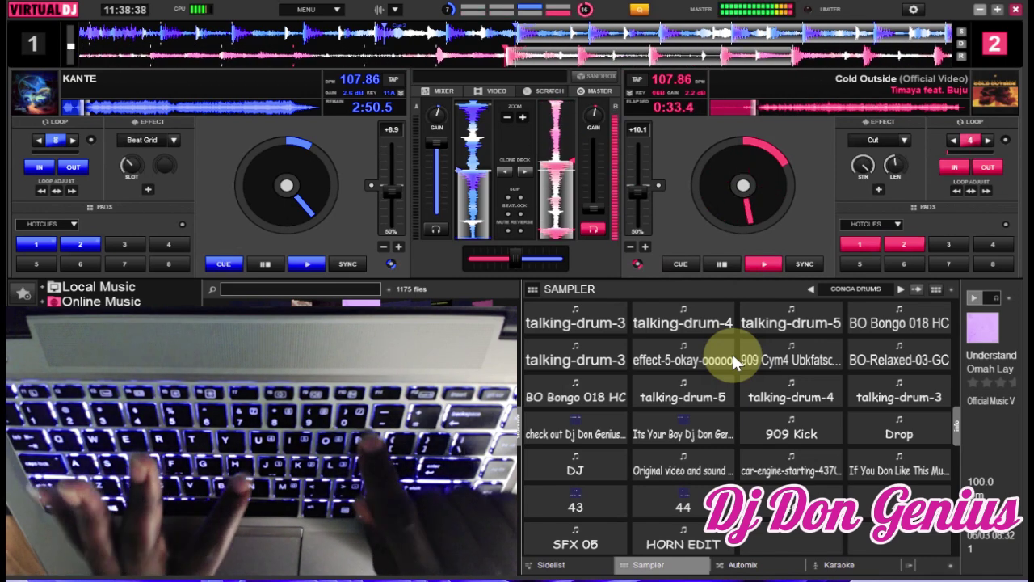
pyautogui.press('p')
pyautogui.press('p')
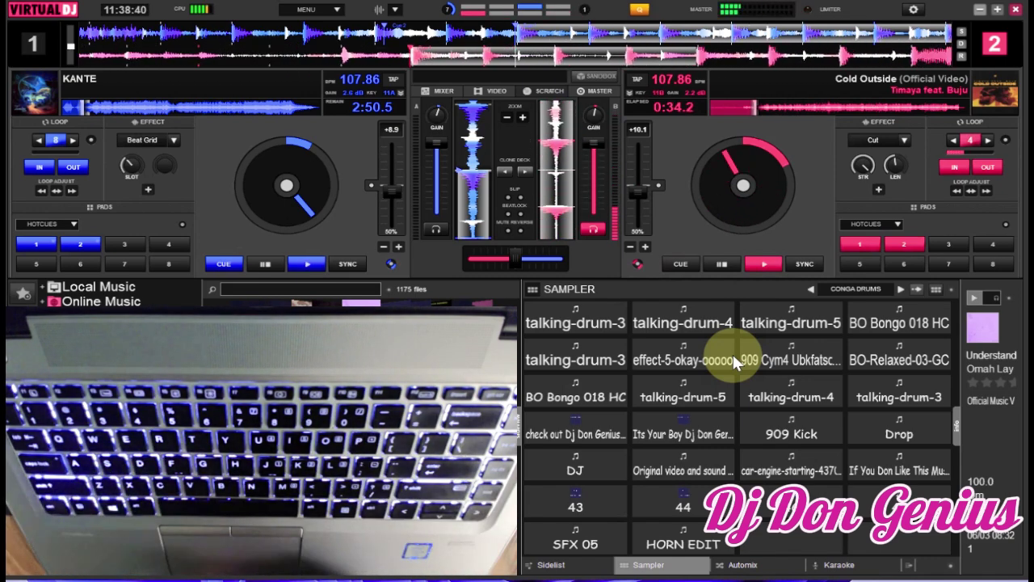
# Step: Lower deck 2's volume partway while Cold Outside loops, and make deck 1 the active deck
pyautogui.press('1')
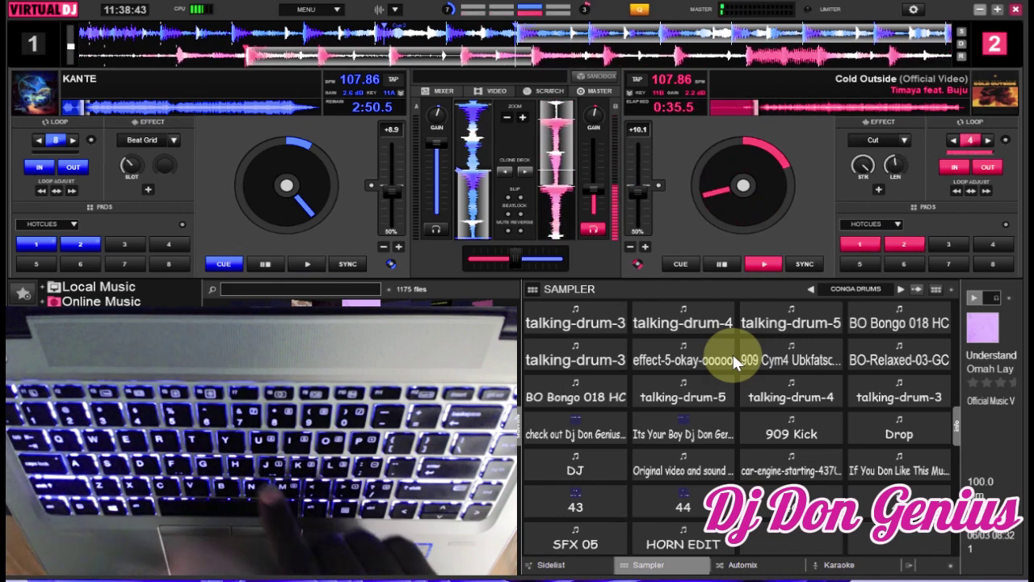
pyautogui.press('1')
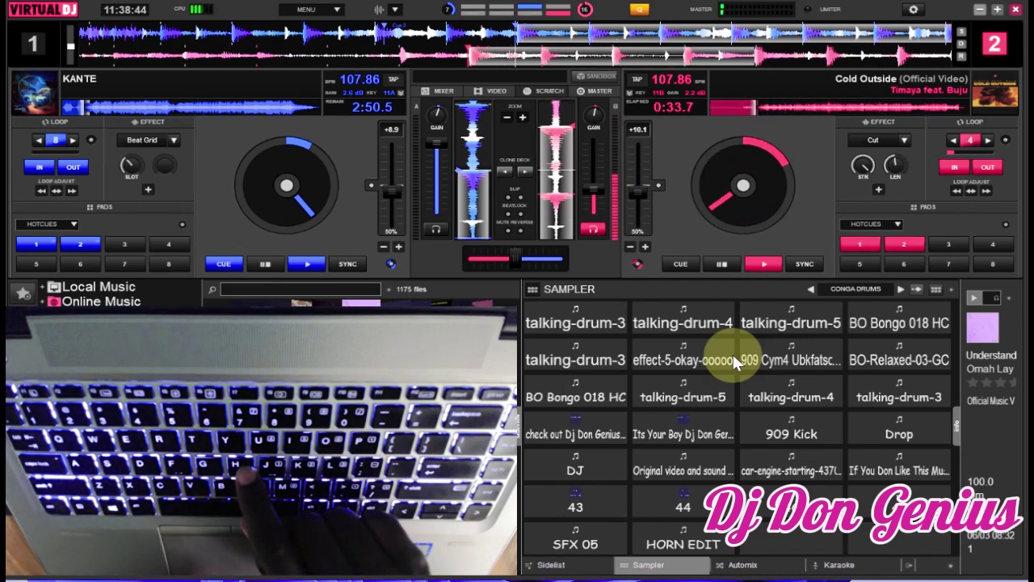
pyautogui.press('1')
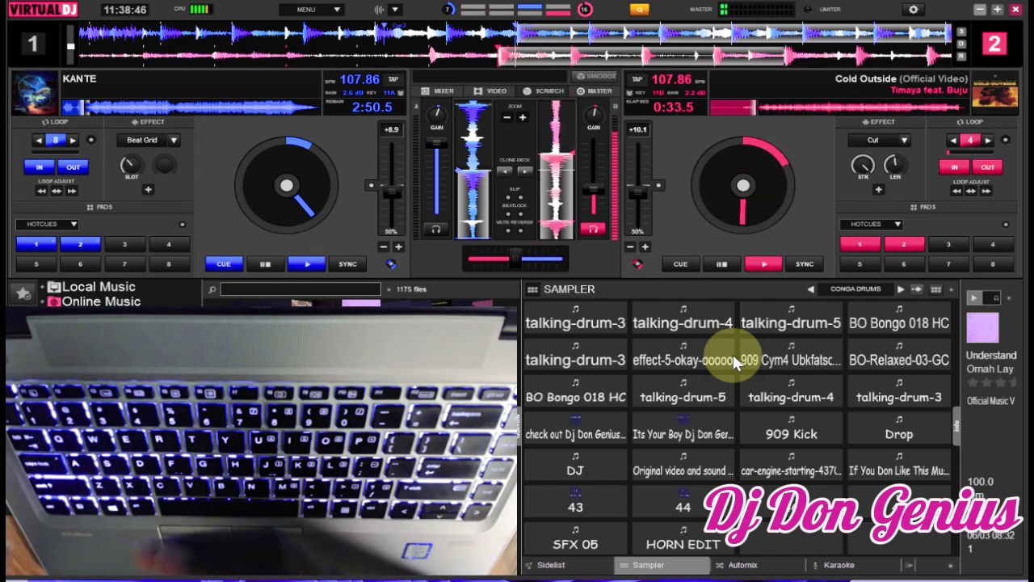
pyautogui.press('1')
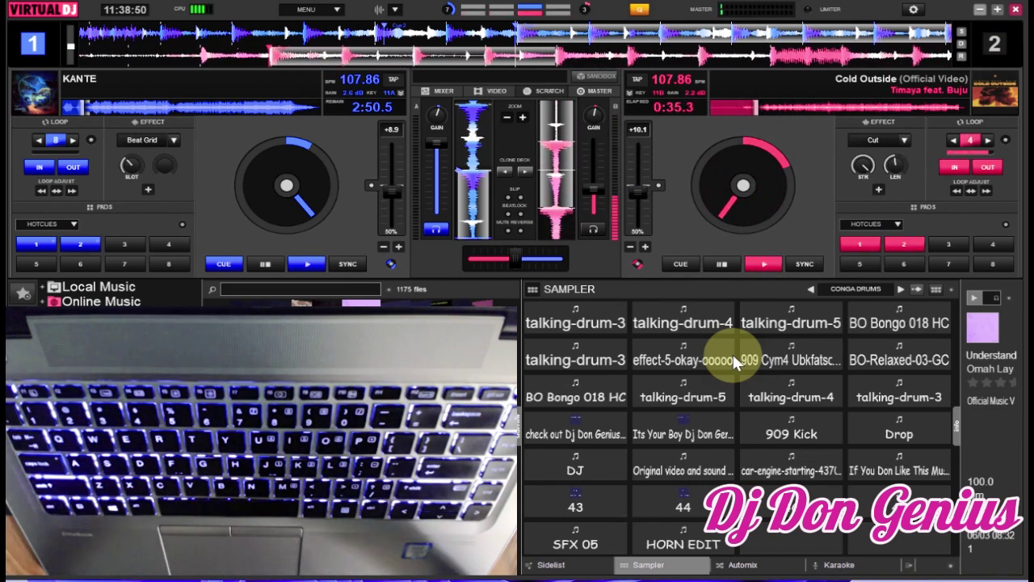
pyautogui.press('1')
pyautogui.press('1')
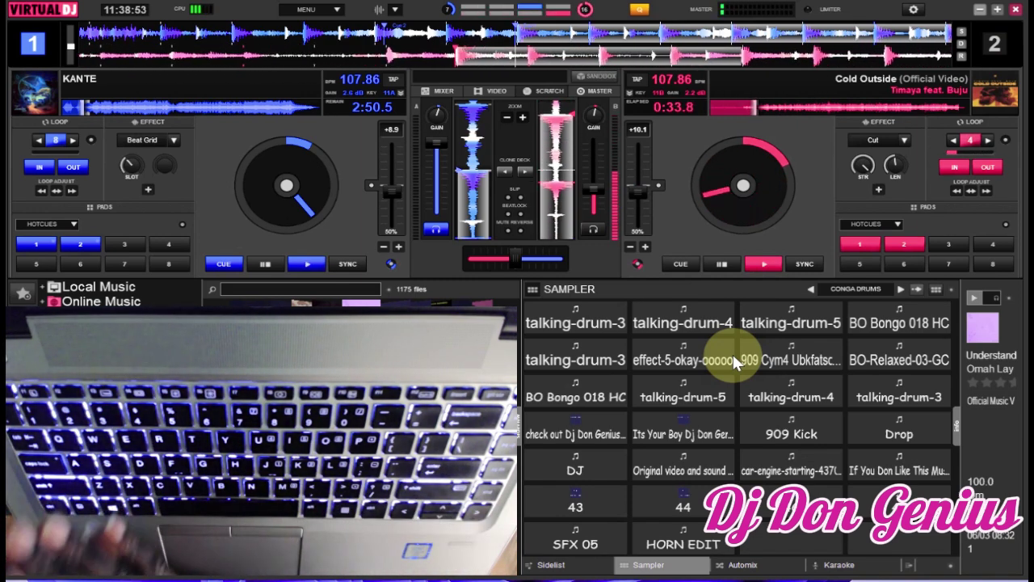
pyautogui.press('1')
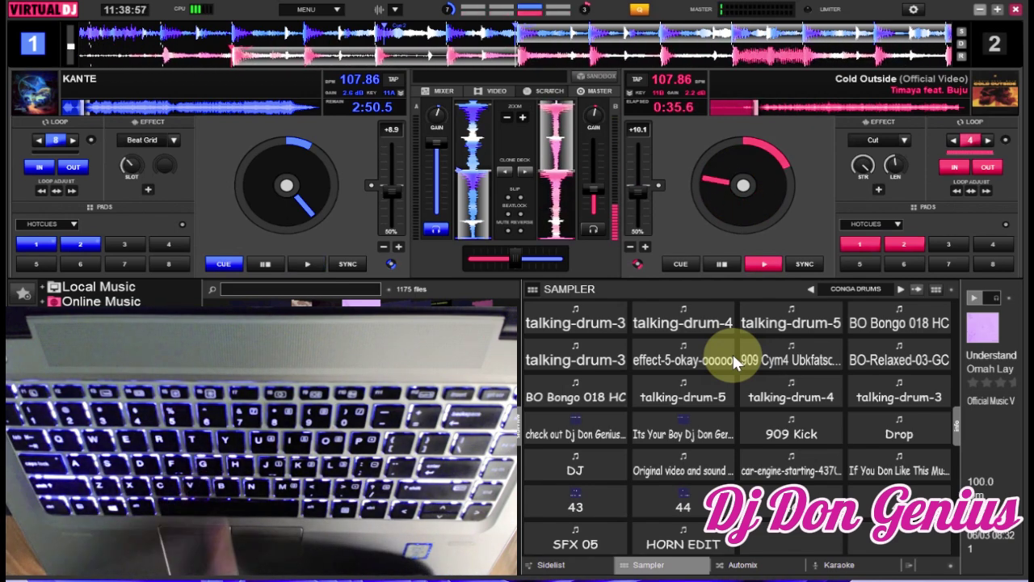
# Step: Repeatedly retrigger KANTE from hot cue 1 on deck 1 while Cold Outside keeps looping on deck 2
pyautogui.press('1')
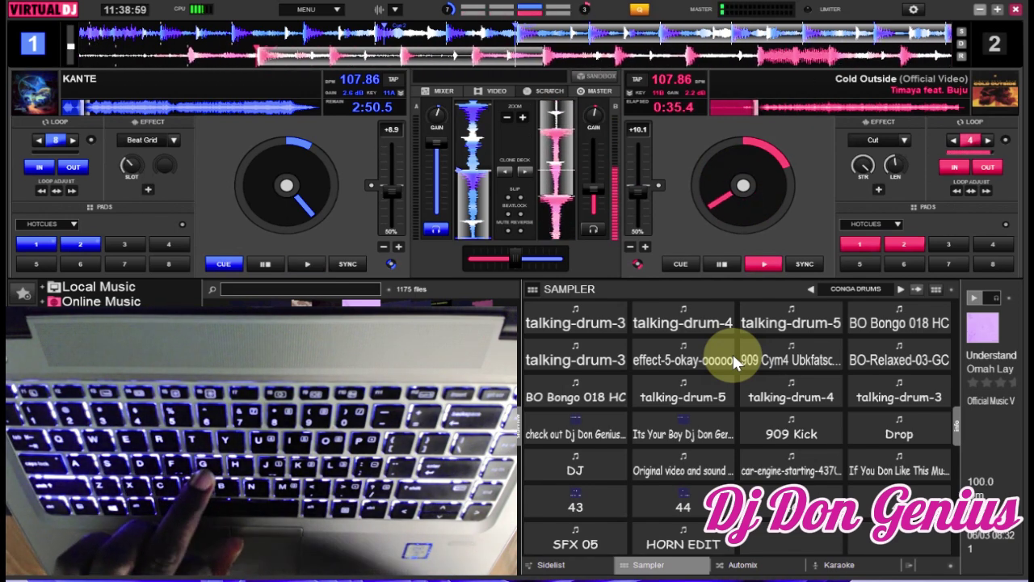
pyautogui.press('1')
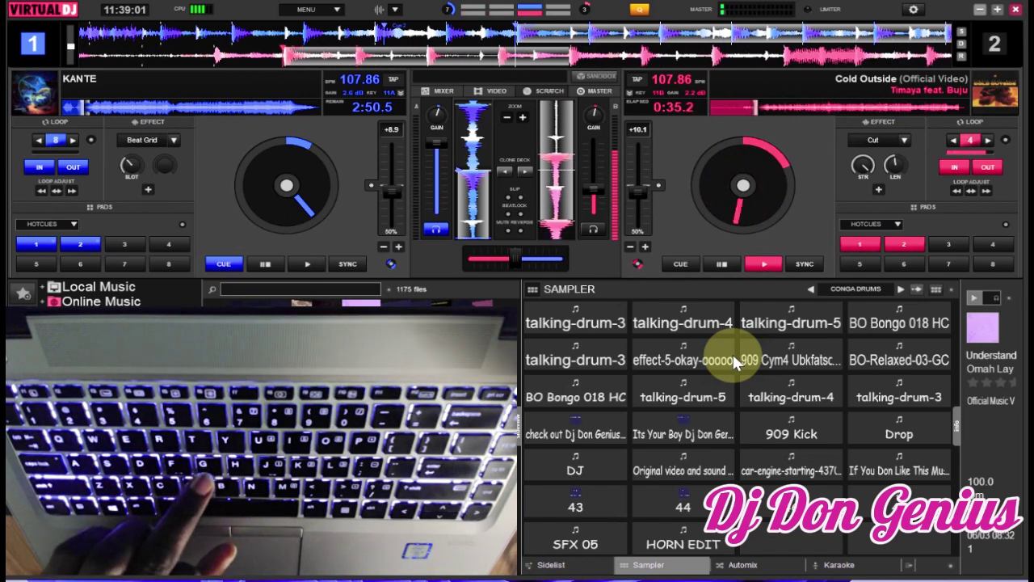
pyautogui.press('1')
pyautogui.press('1')
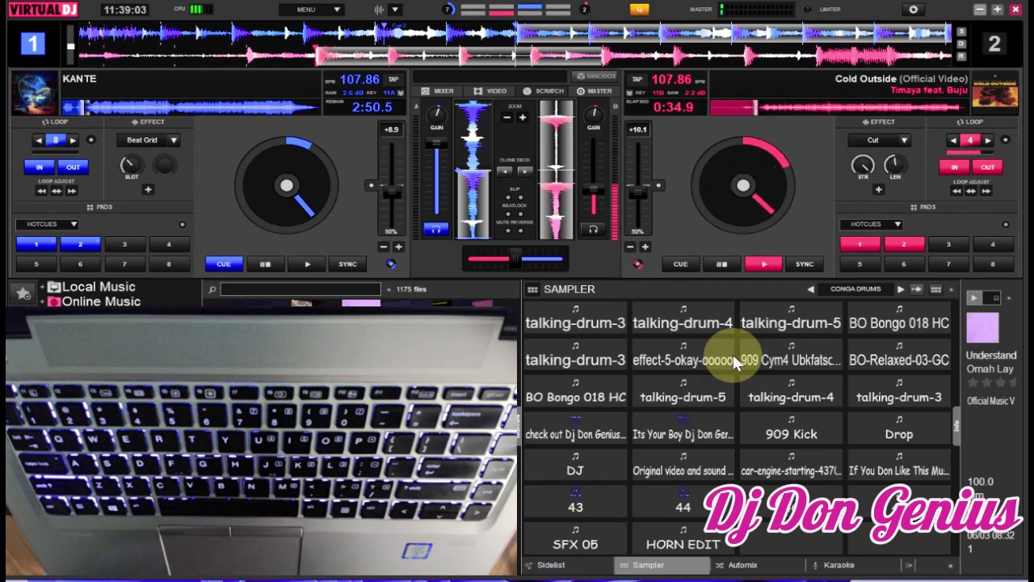
pyautogui.press('1')
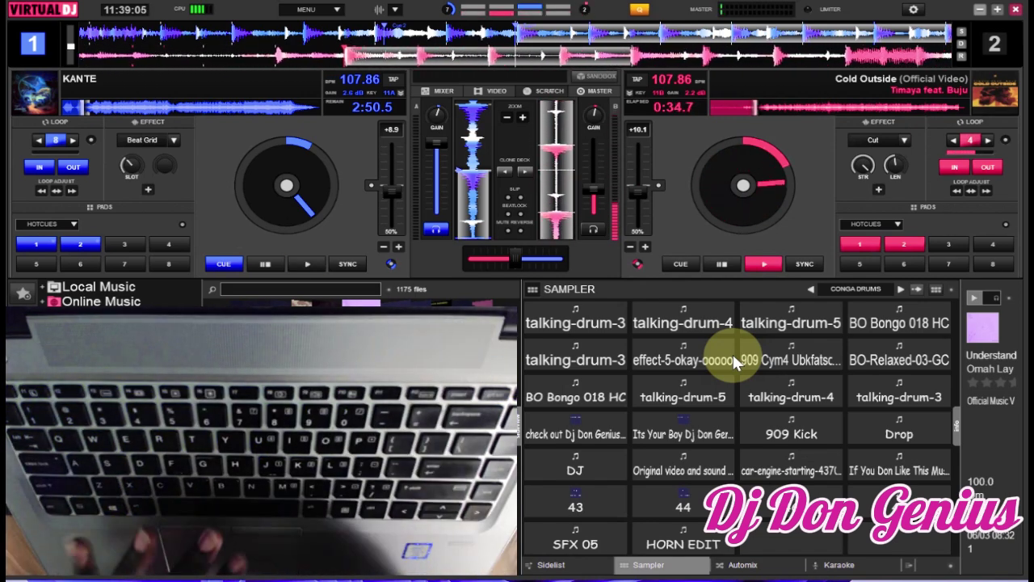
pyautogui.press('1')
# Step: Scratch KANTE near its cue point on deck 1 while rapidly cutting and restoring that deck's volume
pyautogui.press('h')
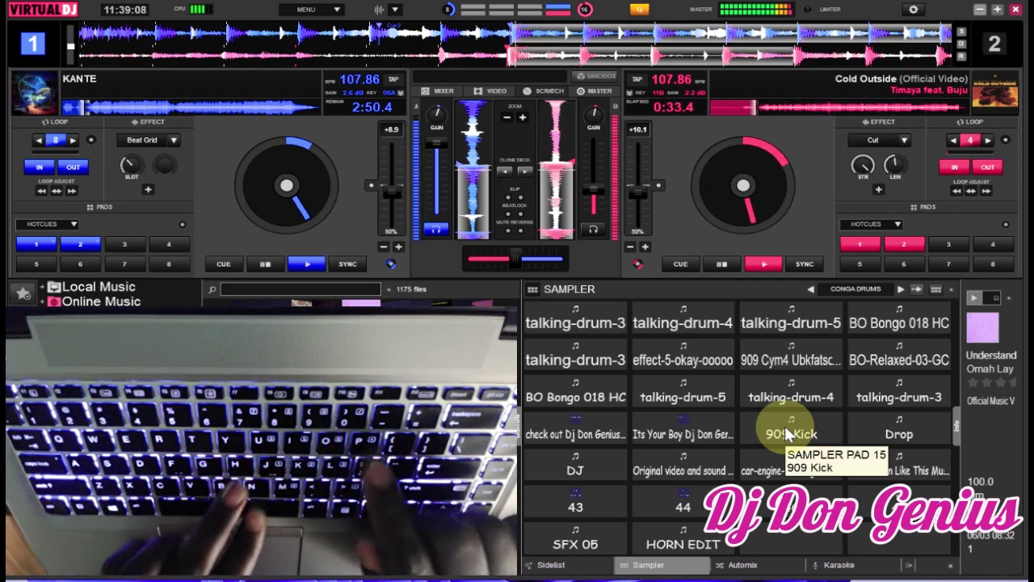
pyautogui.press('p')
pyautogui.press('p')
pyautogui.press('p')
pyautogui.press('p')
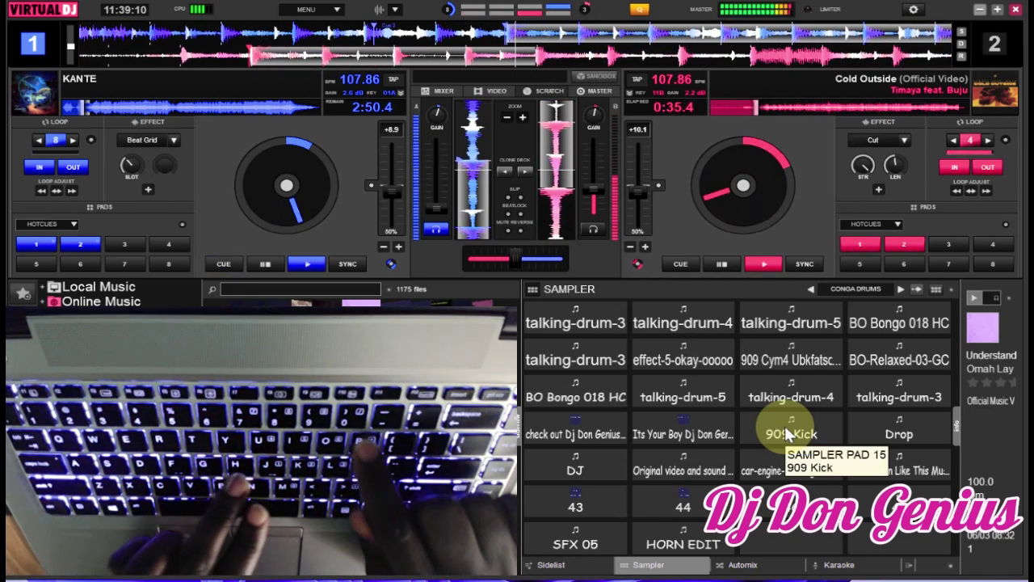
pyautogui.press('h')
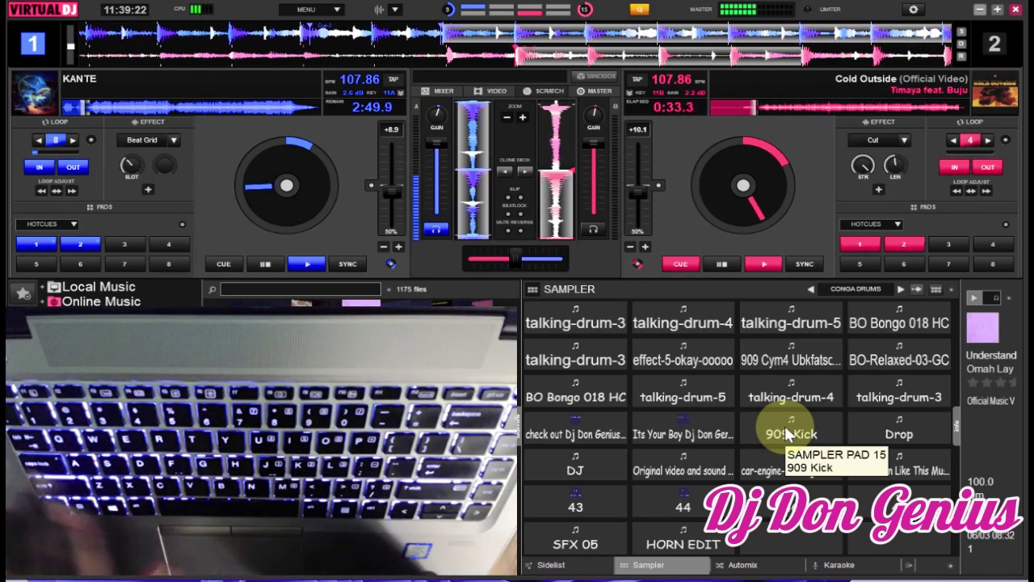
# Step: Make deck 2 active and scratch Cold Outside with volume cuts while KANTE keeps playing
pyautogui.press('Tab')
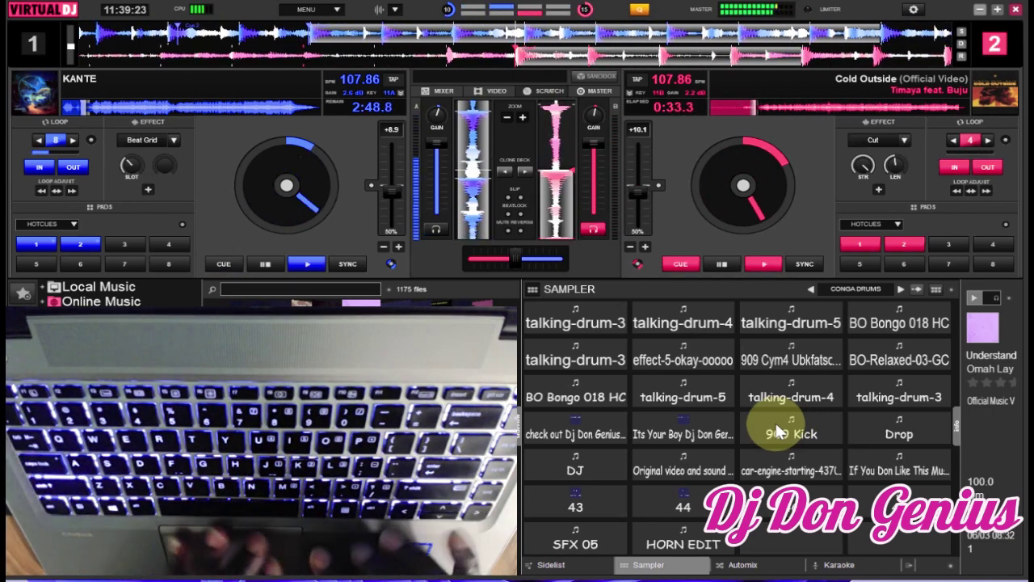
pyautogui.press('p')
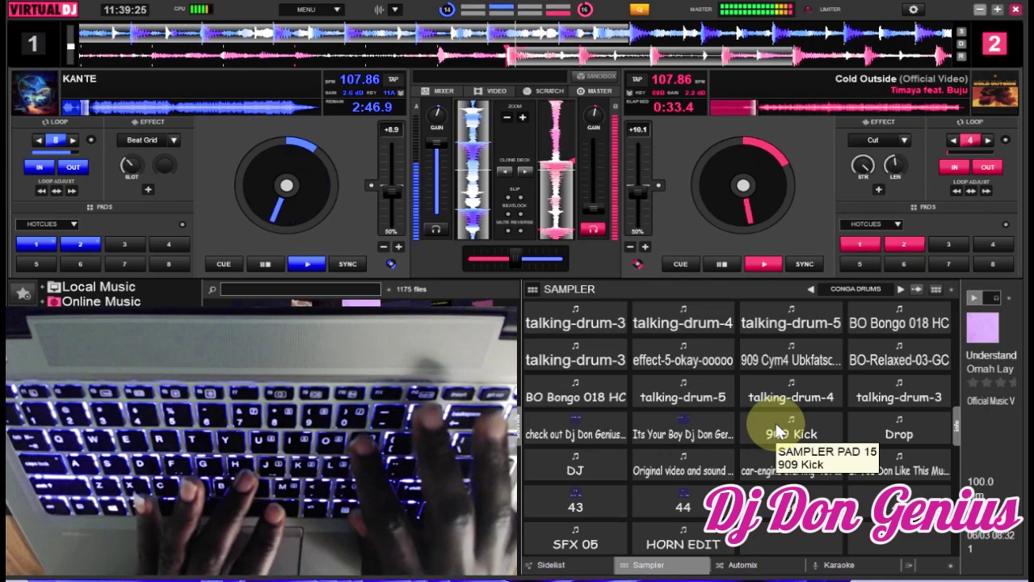
pyautogui.press('p')
# Step: Make deck 1 active and retrigger KANTE from hot cue 1, cutting its volume and restoring it to full
pyautogui.press('Tab')
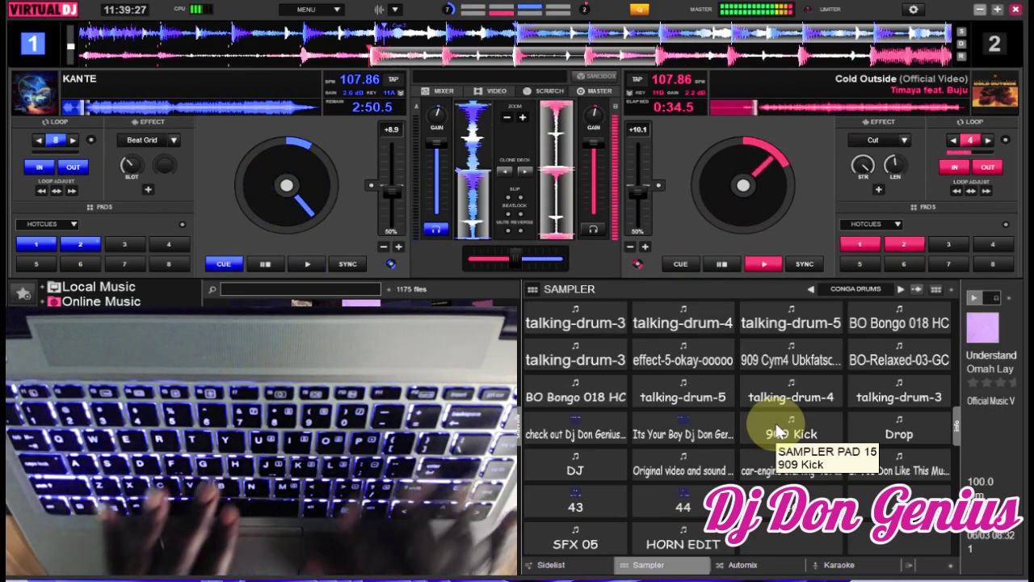
pyautogui.press('1')
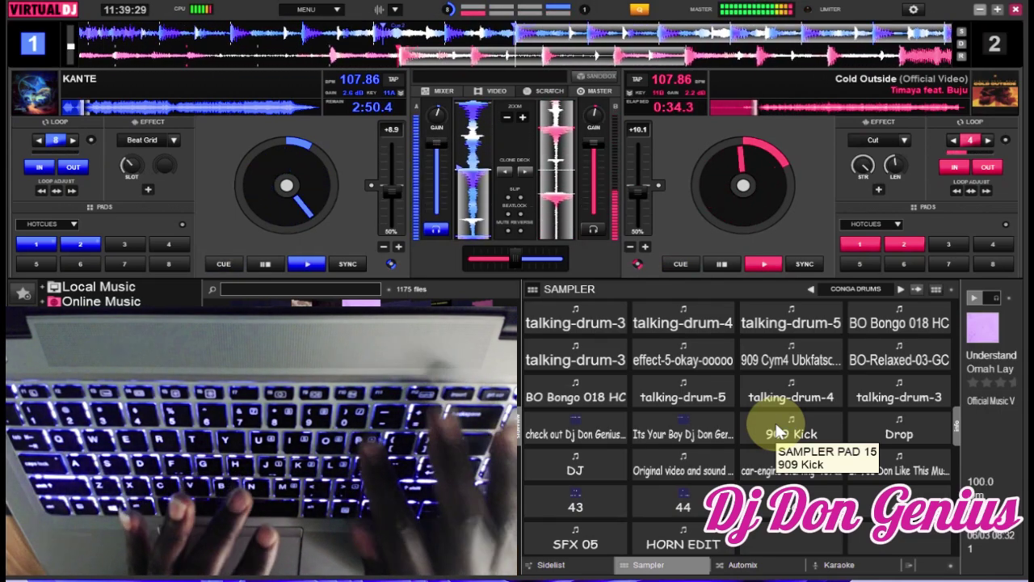
pyautogui.press('p')
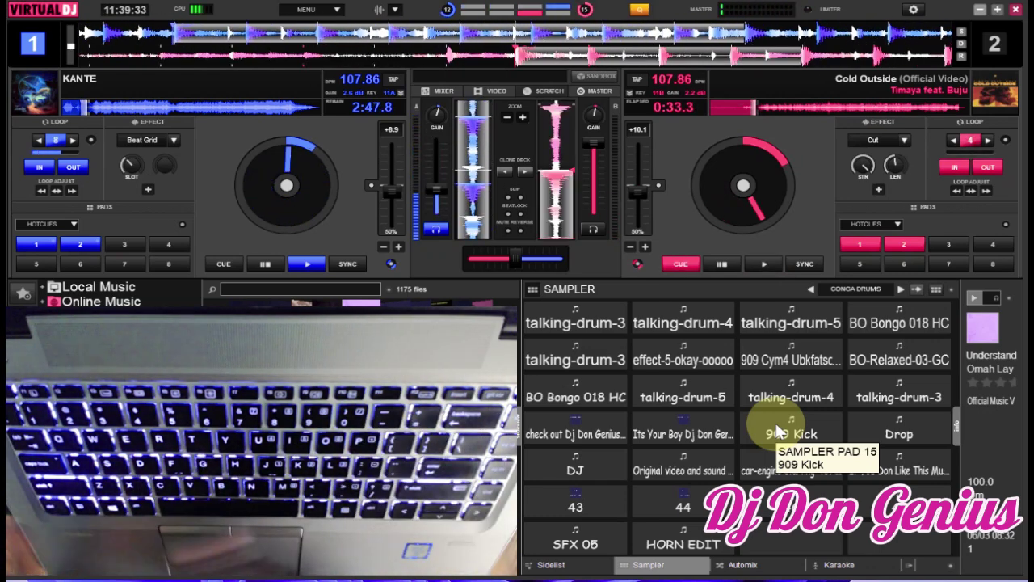
pyautogui.press('1')
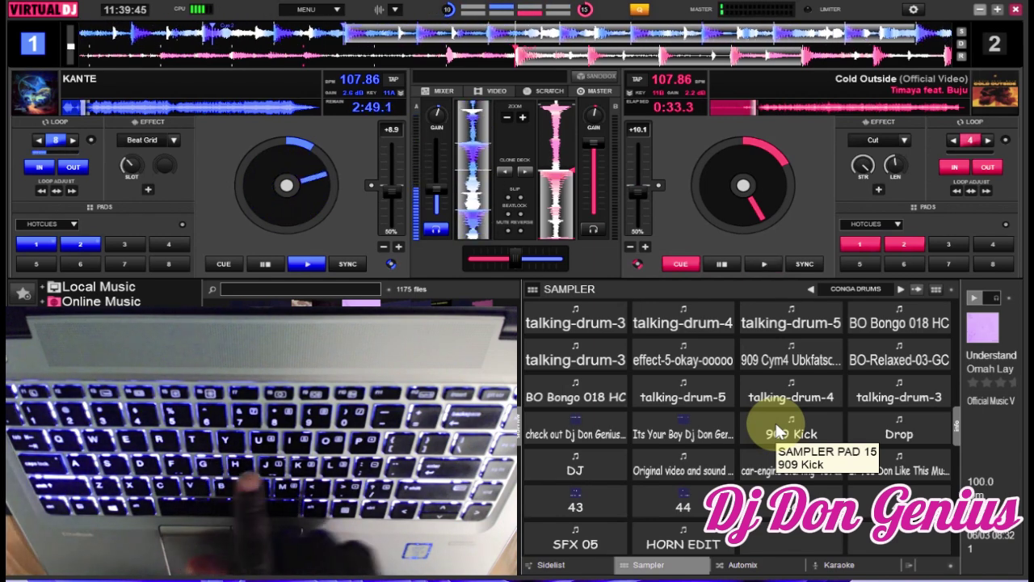
pyautogui.press('h')
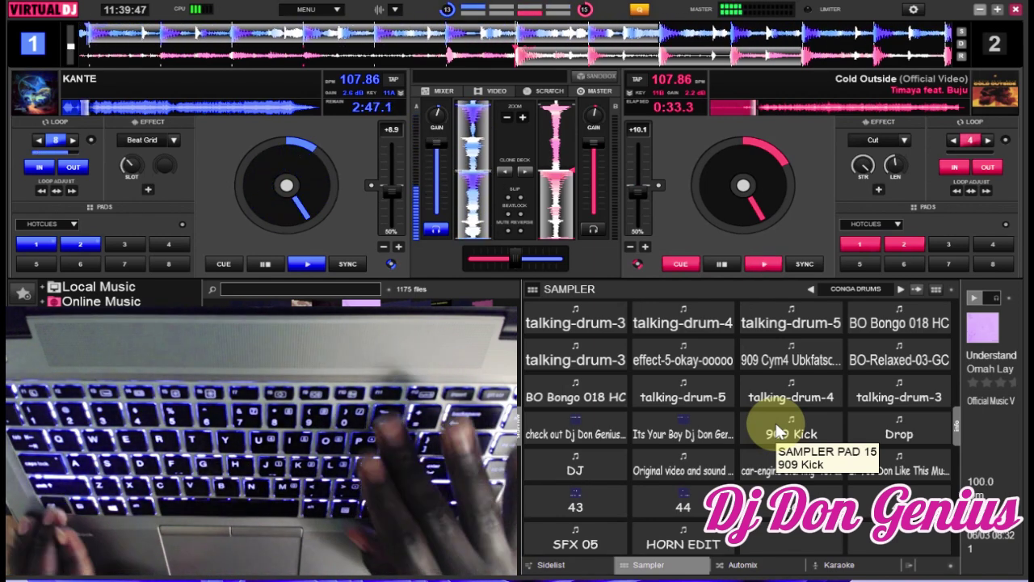
# Step: Make deck 2 active and bring in Cold Outside from its cue point over KANTE, cutting and restoring deck 2's volume
pyautogui.press('Tab')
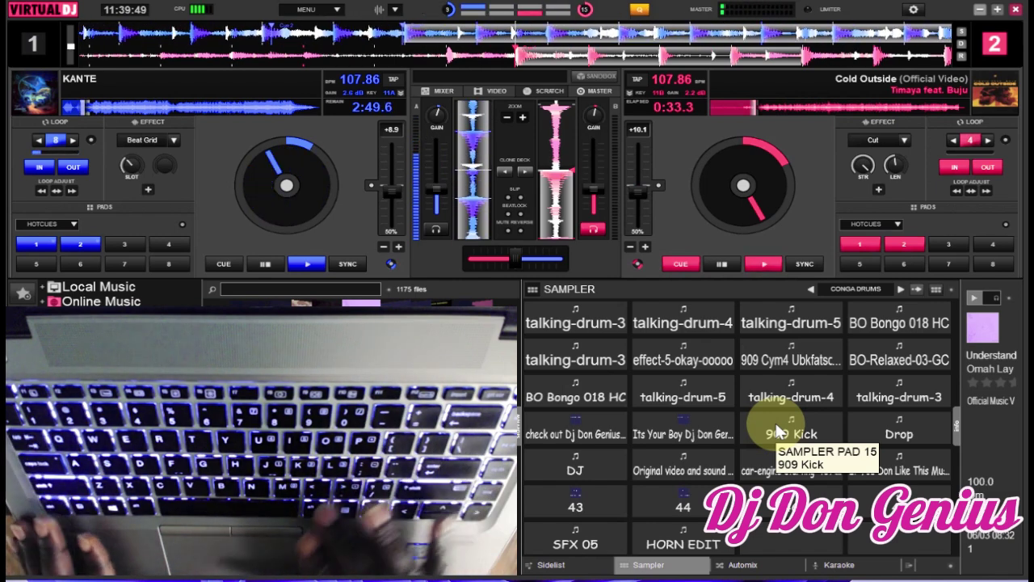
pyautogui.press('1')
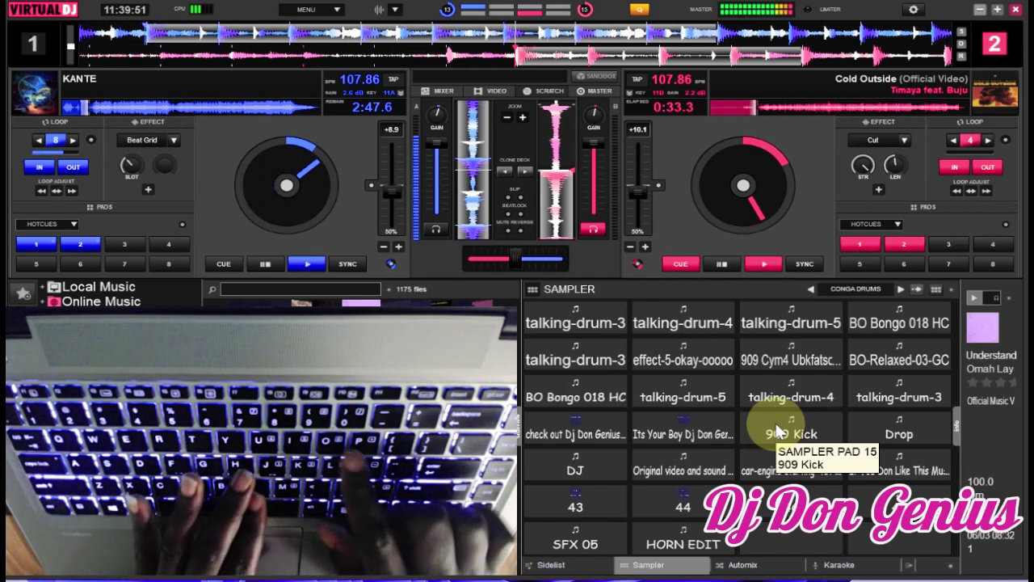
pyautogui.press('p')
pyautogui.press('p')
pyautogui.press('p')
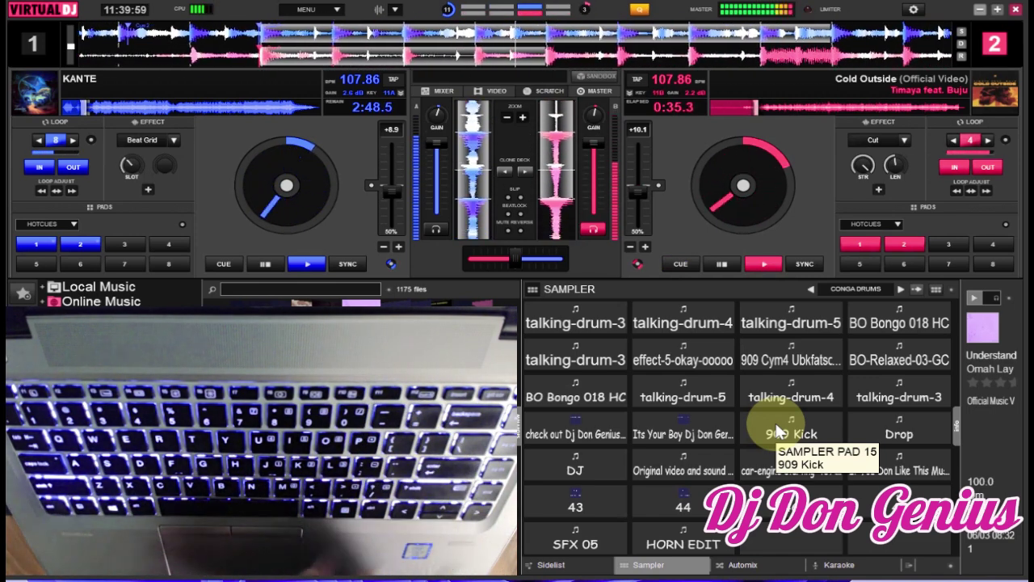
# Step: Play a drum pattern over both looping tracks with the talking-drum-3 and talking-drum-4 samples from the Conga Drums bank
pyautogui.press('F1')
pyautogui.press('F12')
pyautogui.press('F11')
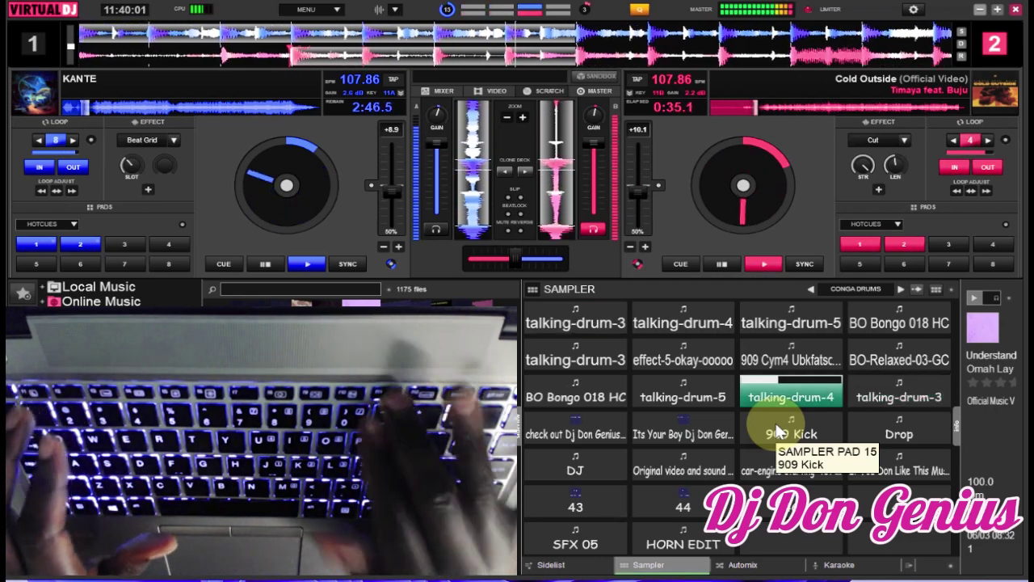
pyautogui.press('F12')
pyautogui.press('F1')
pyautogui.press('F11')
pyautogui.press('F1')
pyautogui.press('F12')
pyautogui.press('F11')
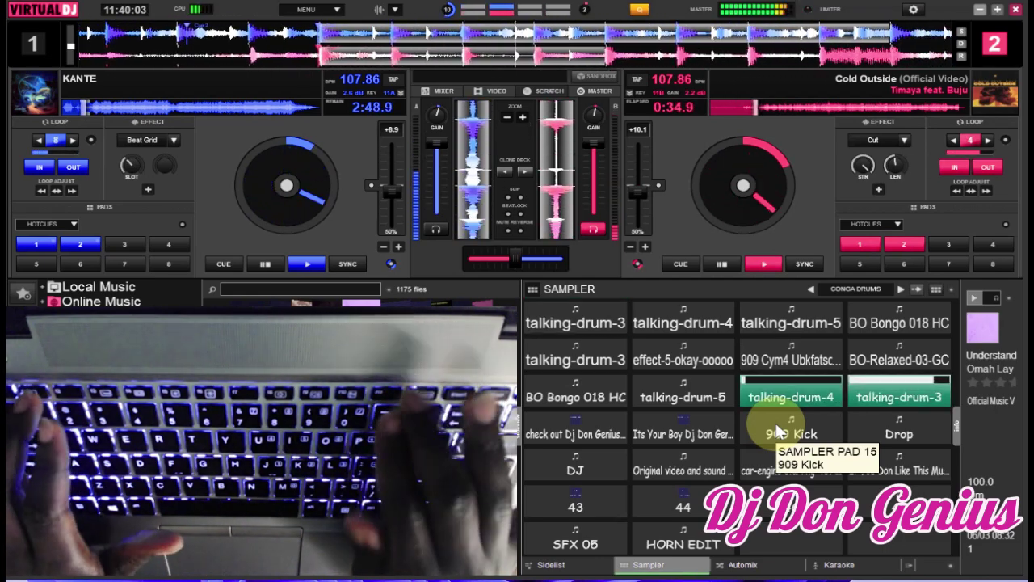
# Step: Alternate the two talking-drum-4 samples, add one talking-drum-5 hit, and finish the phrase with the 909 Cym4 sample
pyautogui.press('F11')
pyautogui.press('F2')
pyautogui.press('F11')
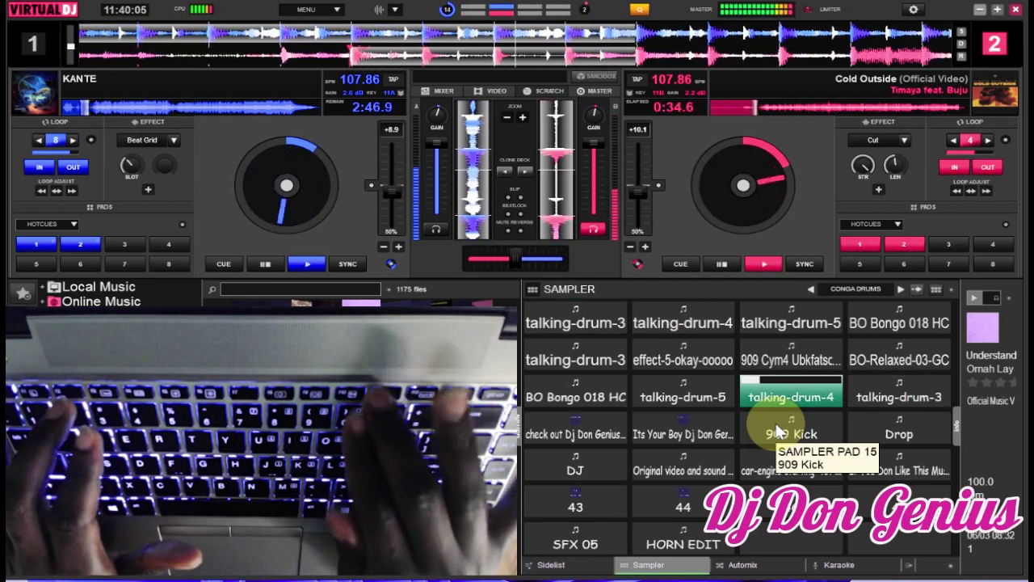
pyautogui.press('F2')
pyautogui.press('F10')
pyautogui.press('F7')
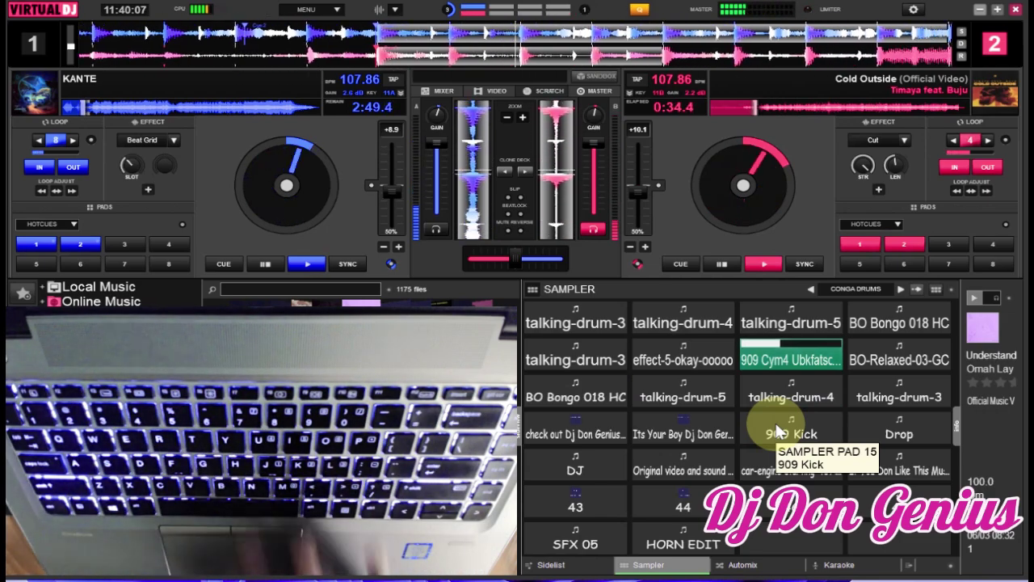
# Step: Play a fast roll over the mix by alternating the talking-drum-5 and BO Bongo 018 HC samples
pyautogui.press('F3')
pyautogui.press('F9')
pyautogui.press('F3')
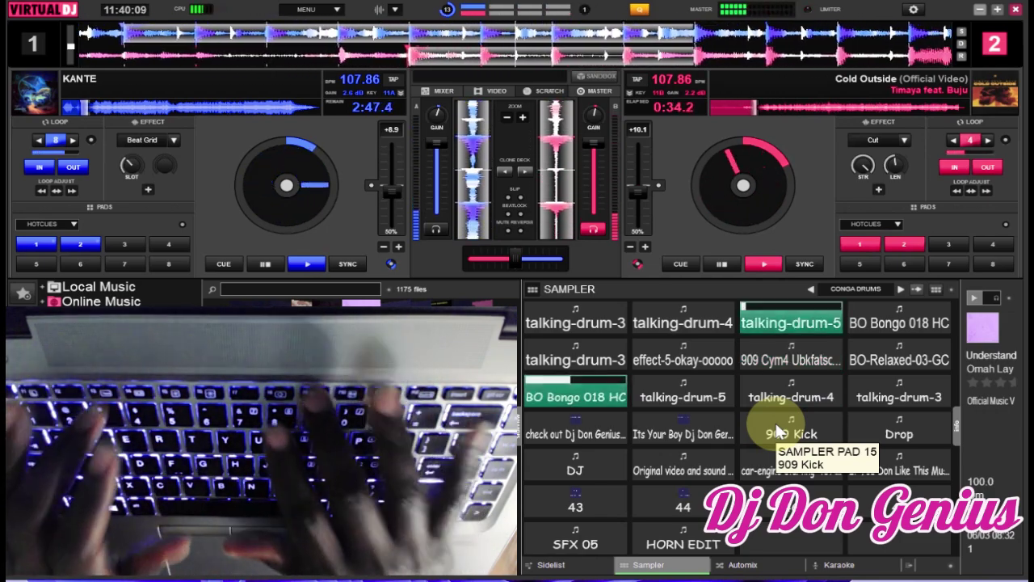
pyautogui.press('F10')
pyautogui.press('F3')
pyautogui.press('F9')
pyautogui.press('F3')
pyautogui.press('F10')
pyautogui.press('F3')
pyautogui.press('F9')
pyautogui.press('F3')
pyautogui.press('F10')
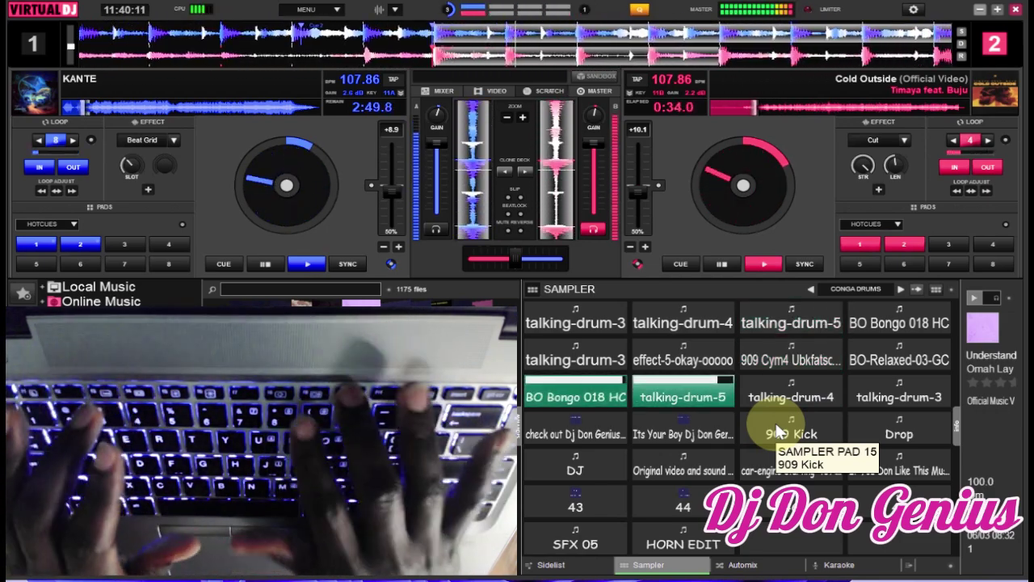
# Step: Alternate the two talking-drum-5 samples, add a talking-drum-4 hit, and close with the effect-5-okay sample
pyautogui.press('F3')
pyautogui.press('F10')
pyautogui.press('F3')
pyautogui.press('F10')
pyautogui.press('F11')
pyautogui.press('F6')
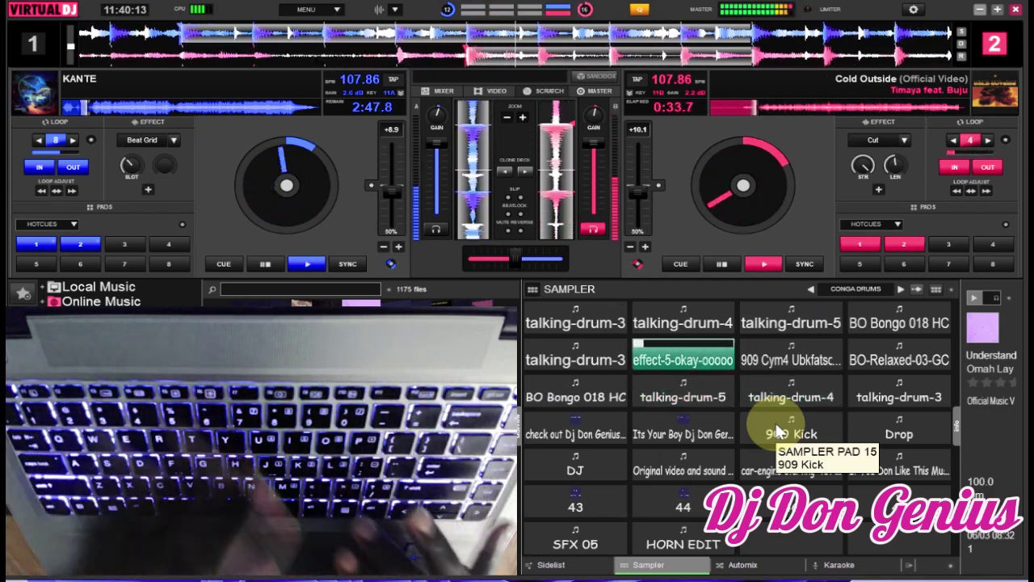